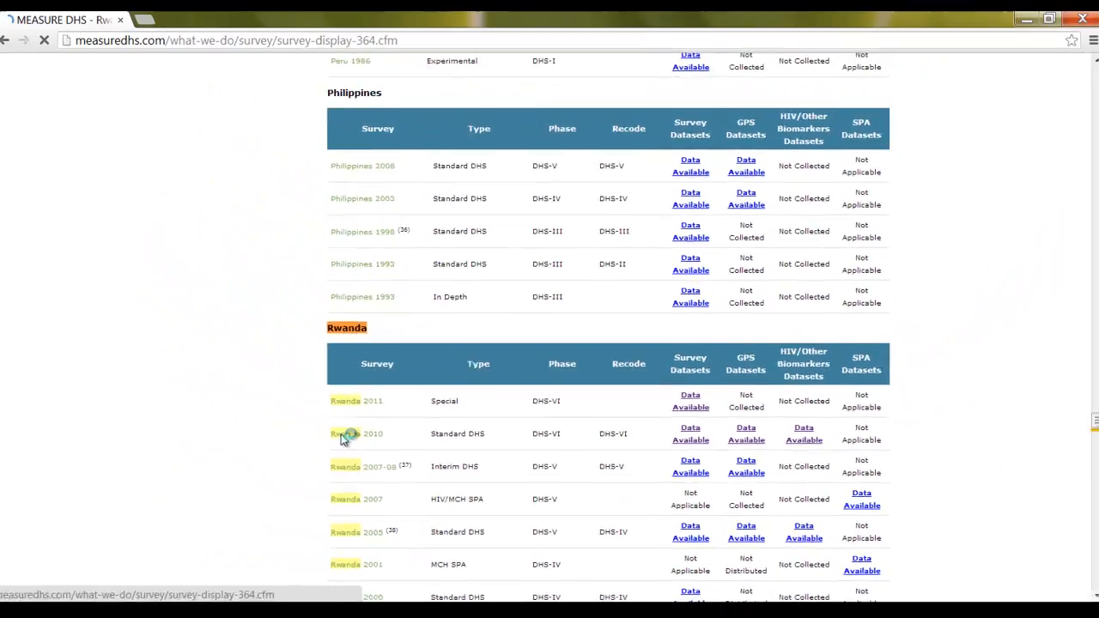
Step: Open the Rwanda 2010 Standard DHS survey page and review its reports, respondents and survey characteristics
click(161, 354)
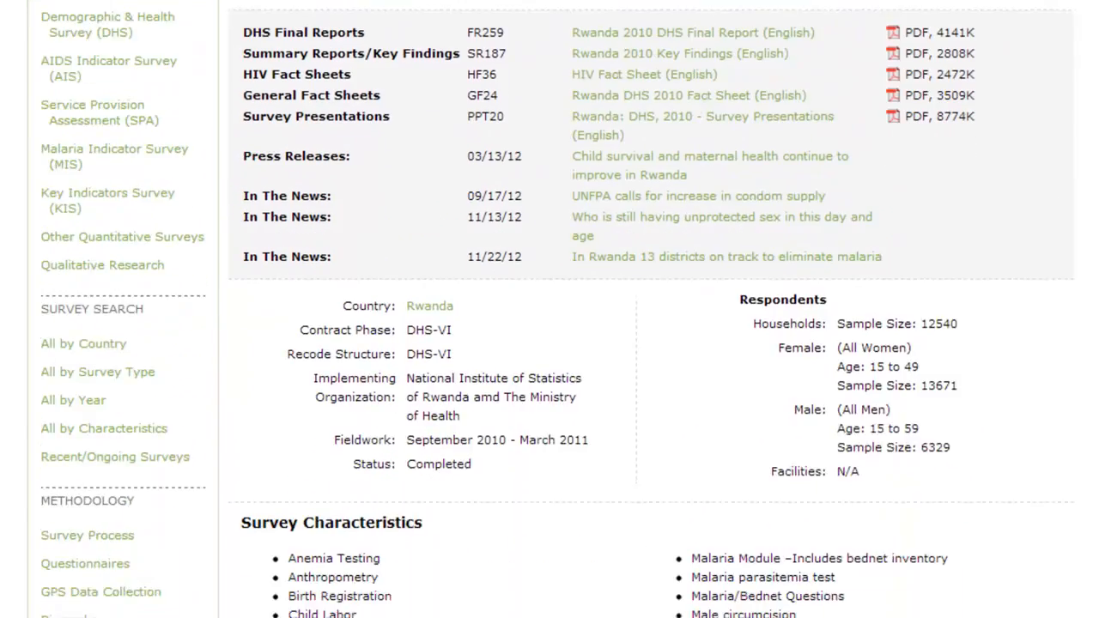
scroll(549, 310, down, 3)
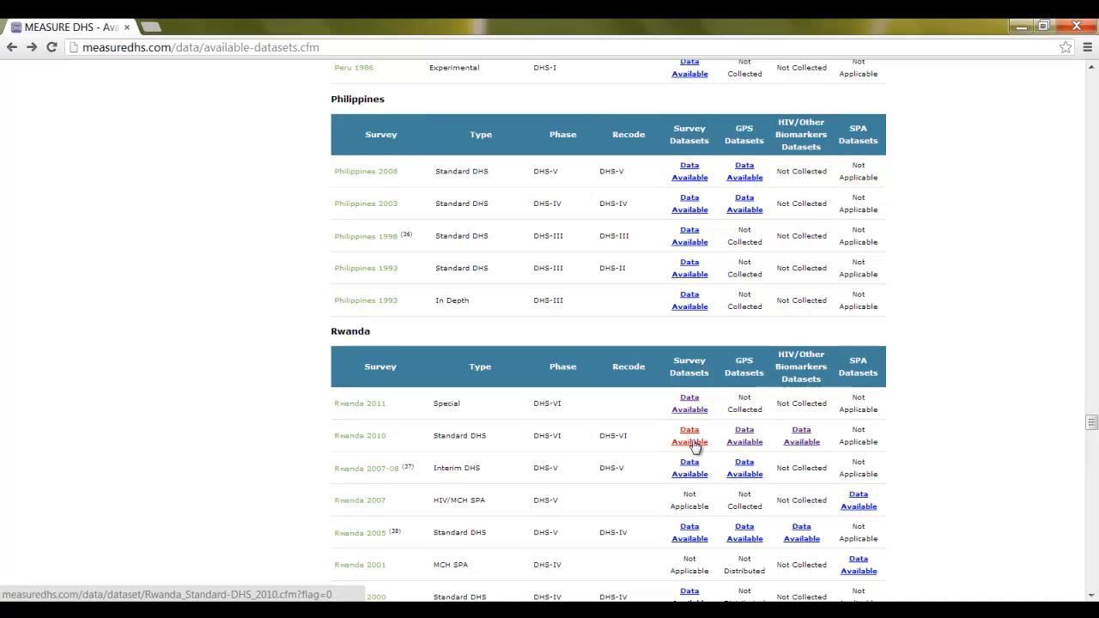
Step: Open the Rwanda 2010 survey datasets page and log in with the registered account's e-mail and password
click(693, 441)
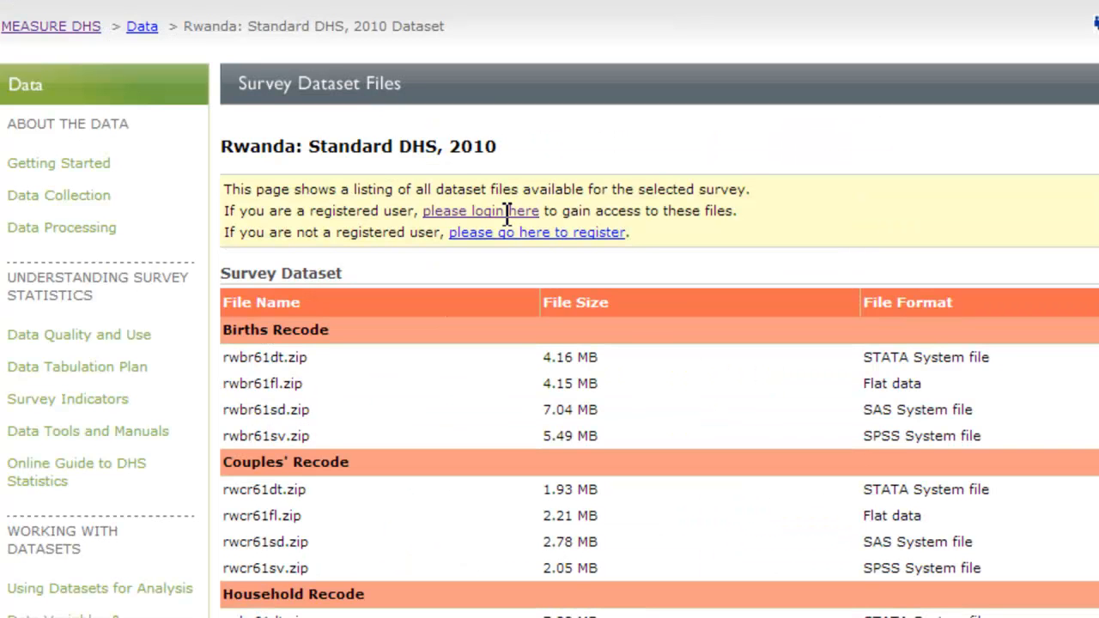
click(458, 215)
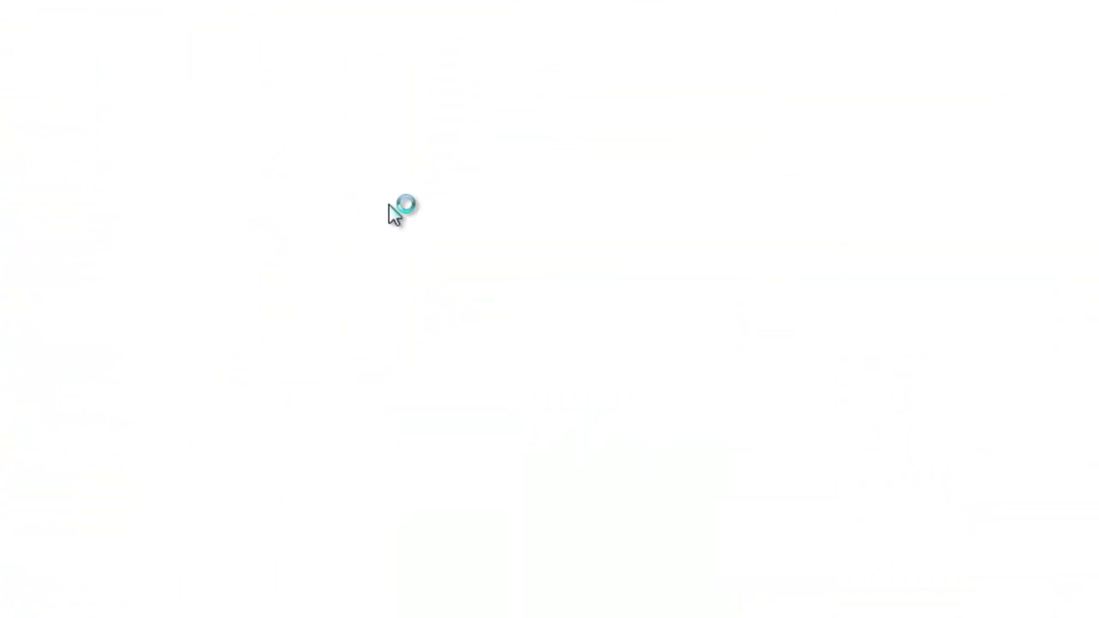
click(602, 352)
text(dana)
key(Down)
key(Tab)
text(*******)
click(632, 458)
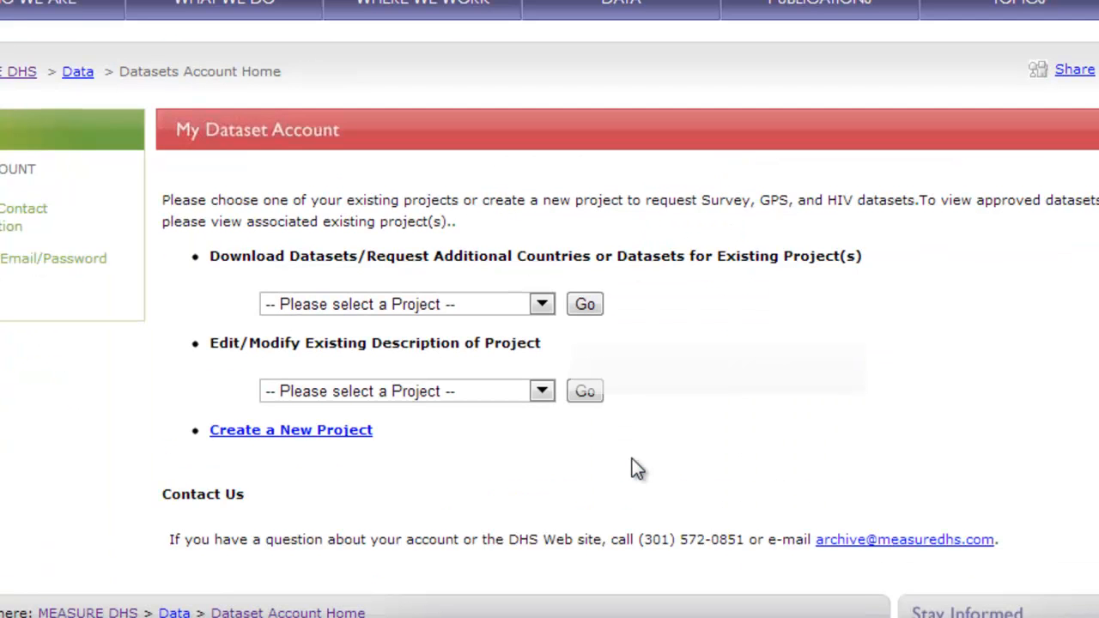
Step: Open the existing project on Health Indicators in Partners in Health Intervention Area for dataset download
click(524, 301)
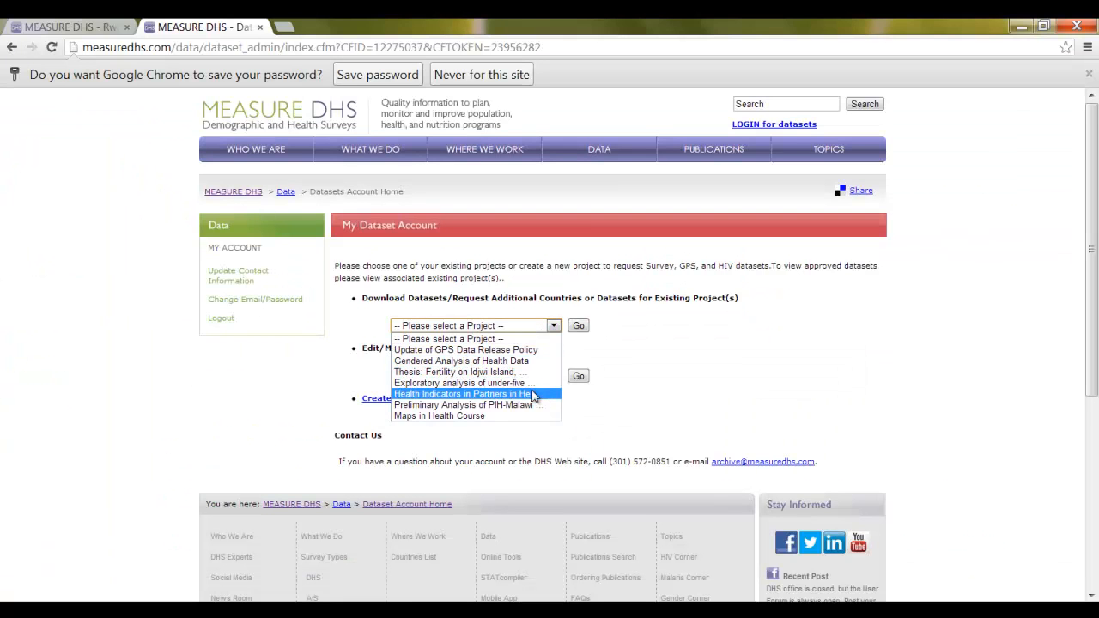
click(528, 397)
click(579, 325)
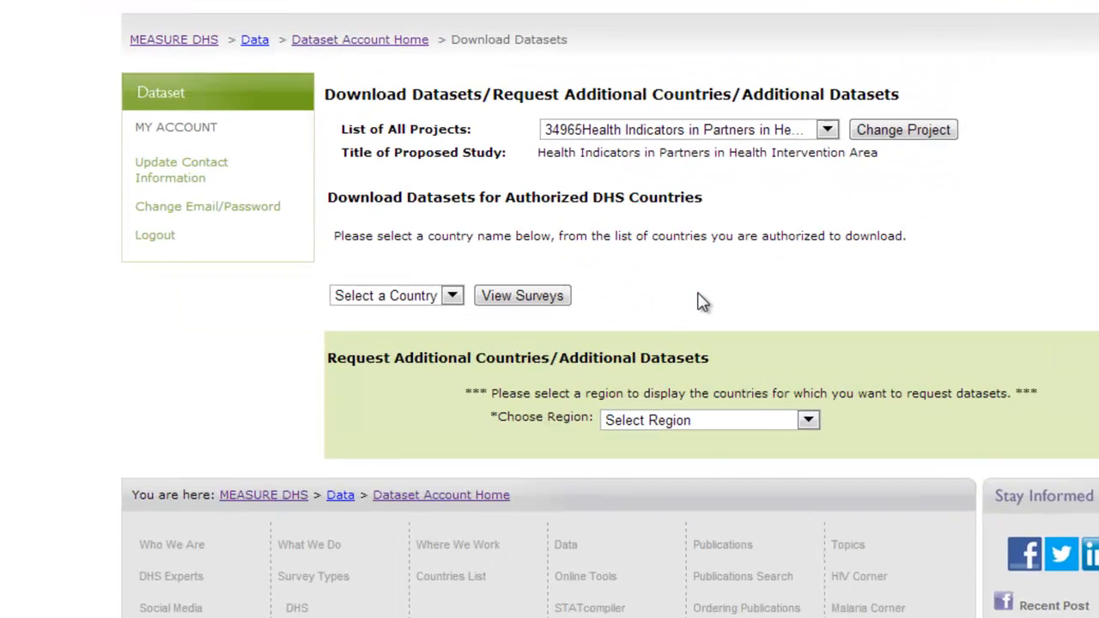
Step: List the authorized surveys for Rwanda and open the survey datasets of the 2010 Standard DHS
click(390, 362)
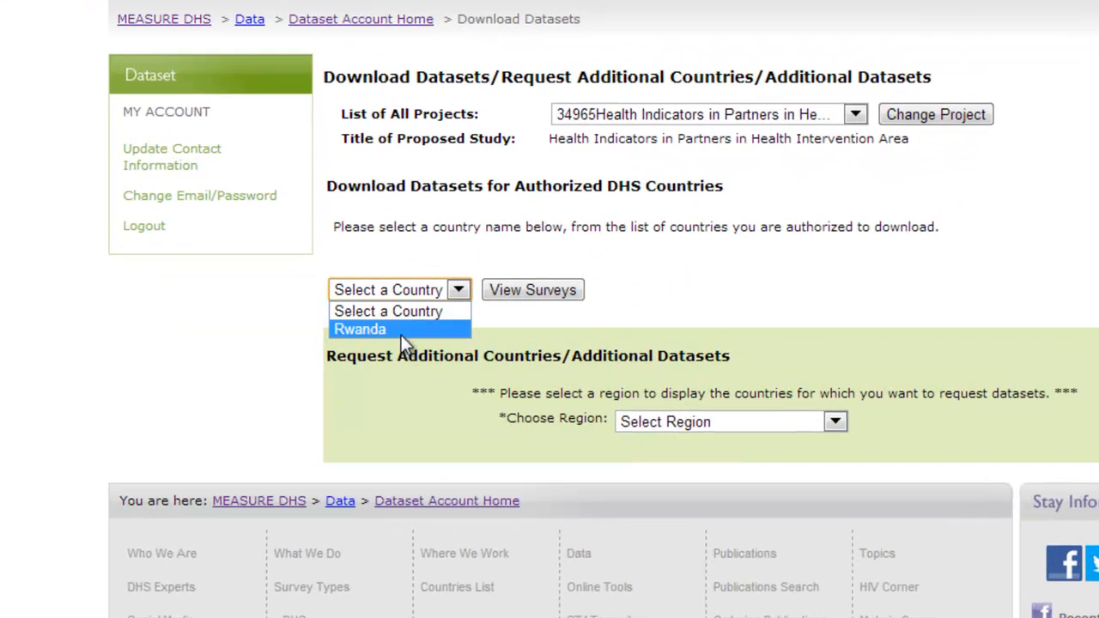
click(401, 334)
click(504, 290)
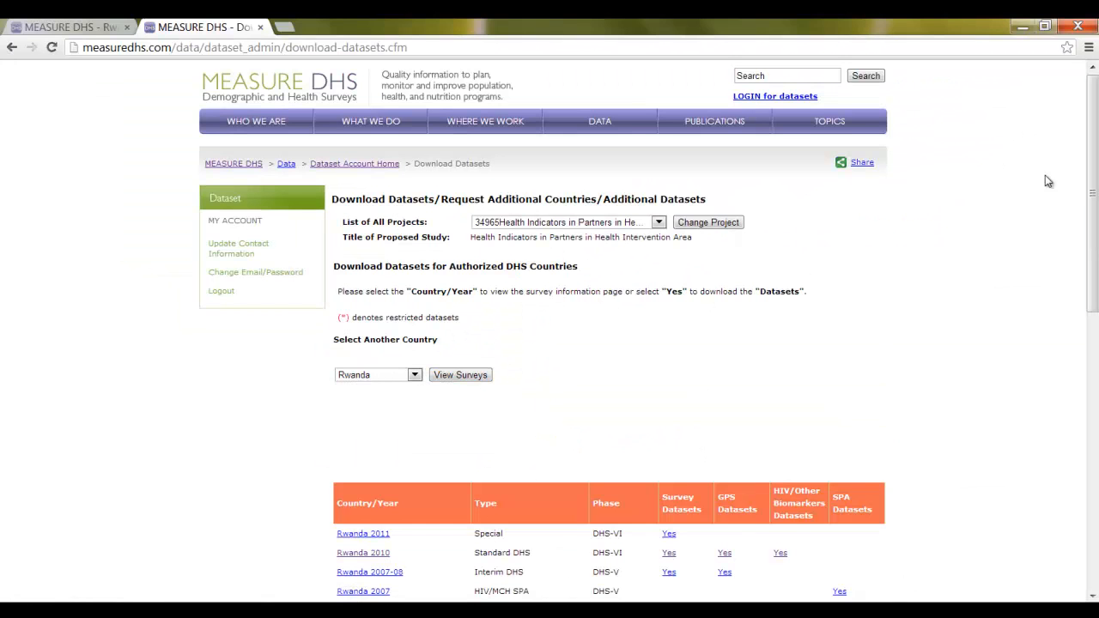
drag(1092, 189, 1092, 308)
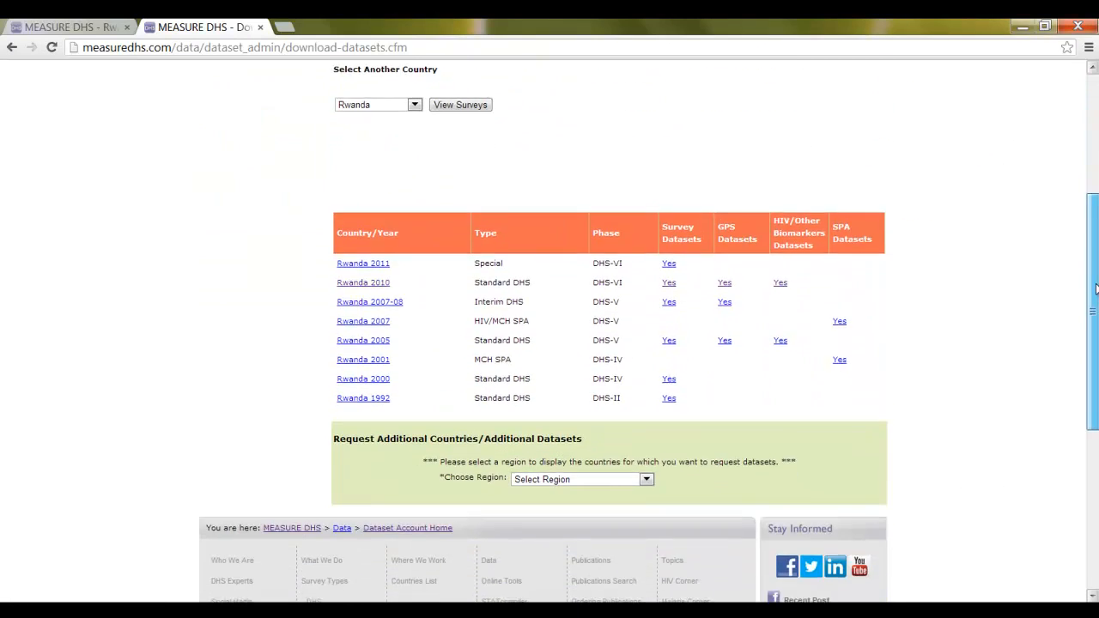
click(679, 219)
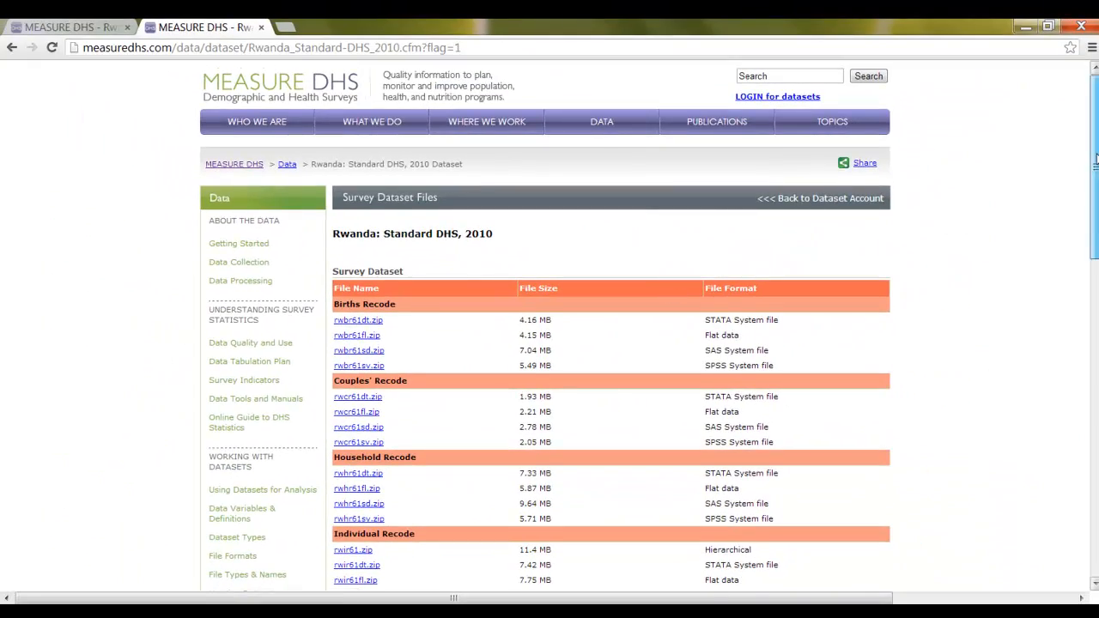
Step: Download the Individual Recode files rwir61dt.zip and rwir61sd.zip and the geographic dataset rwge61fl.zip
drag(1096, 159, 1096, 267)
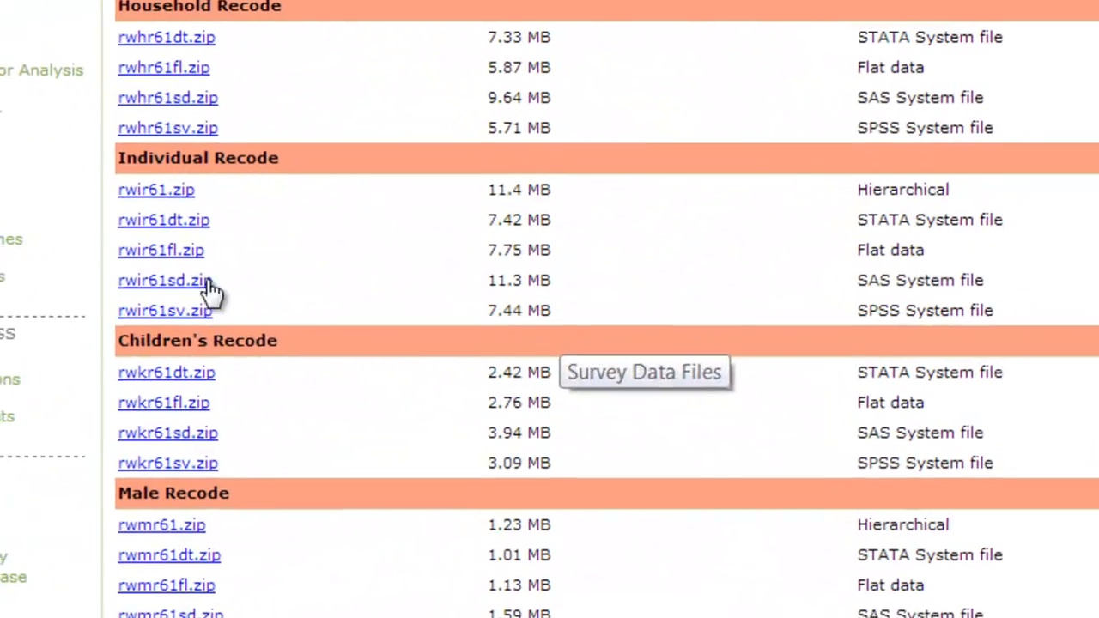
click(358, 264)
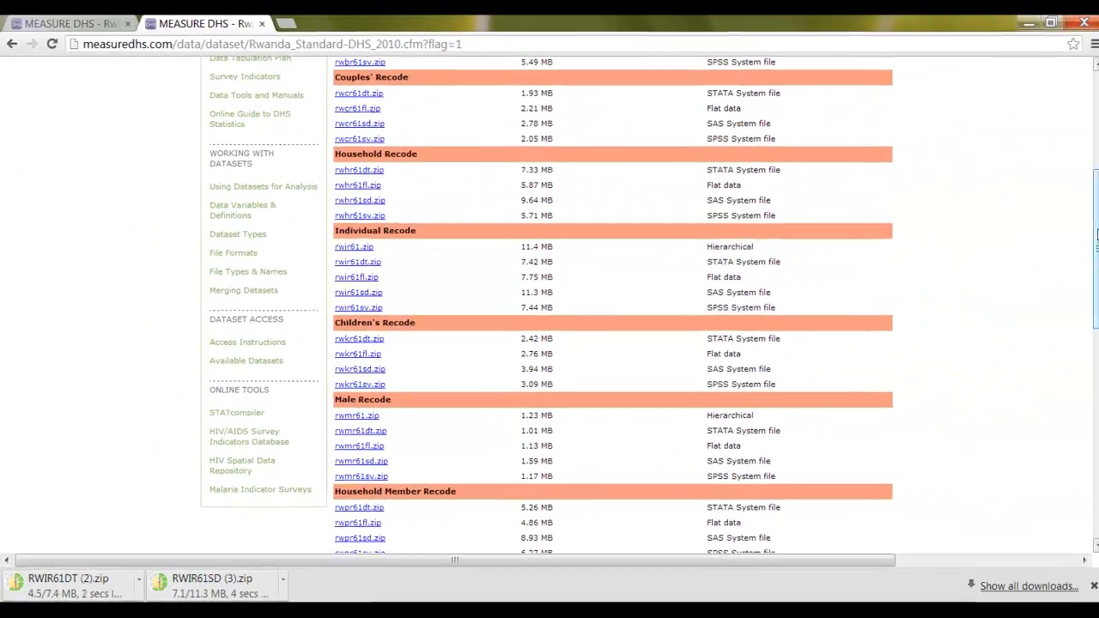
drag(1098, 235, 1097, 358)
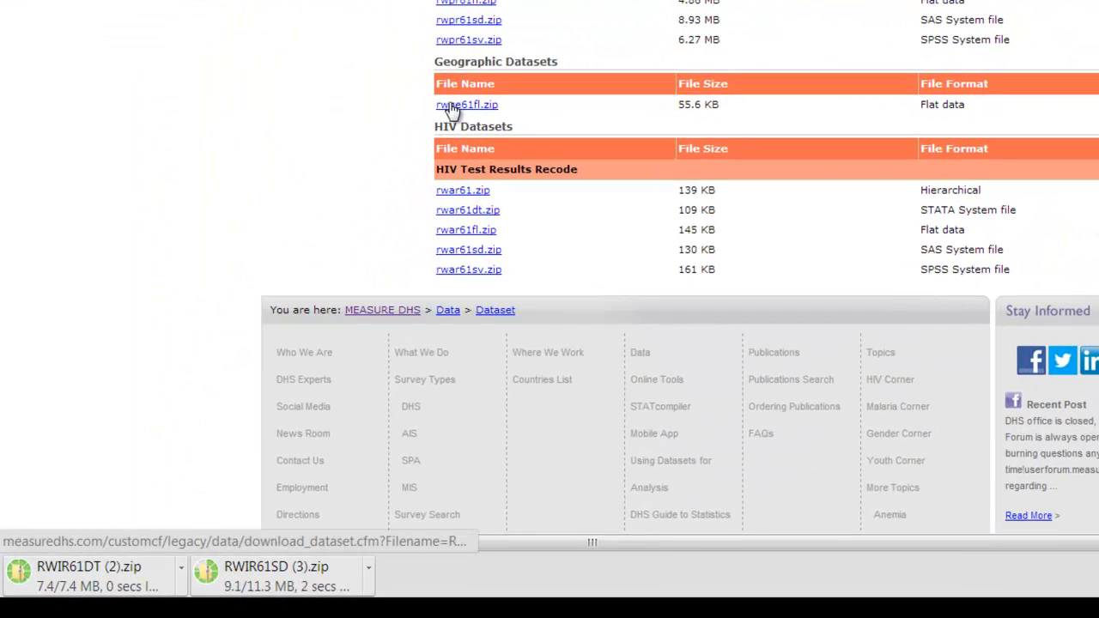
double_click(453, 106)
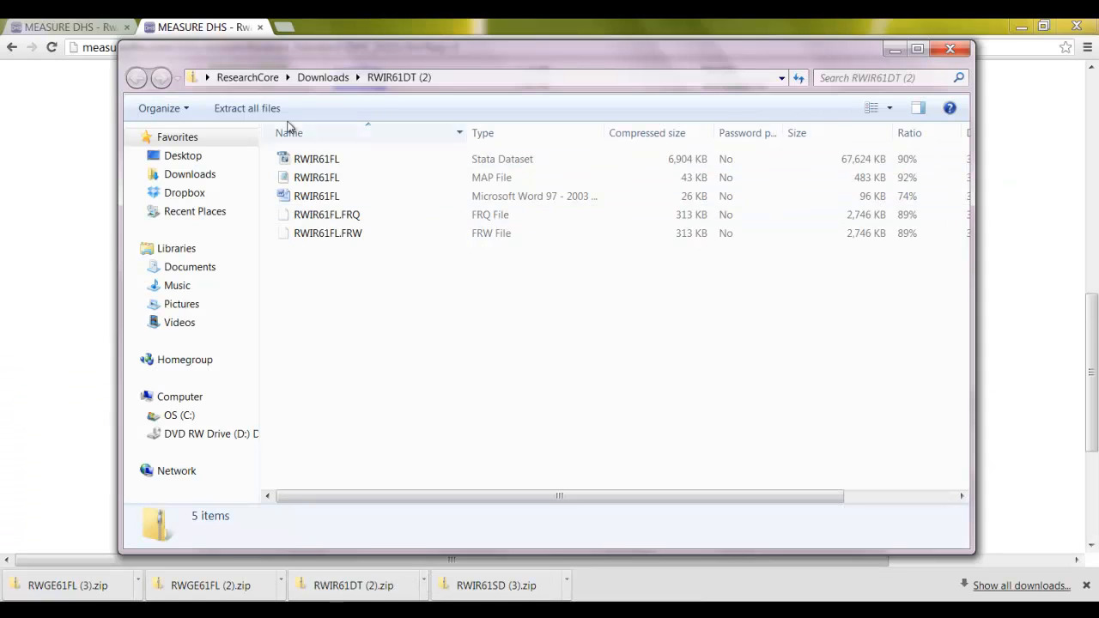
Step: Extract all files of the RWIR61DT (2) archive into the data folder inside DHS_GPS
click(247, 108)
click(736, 250)
click(511, 319)
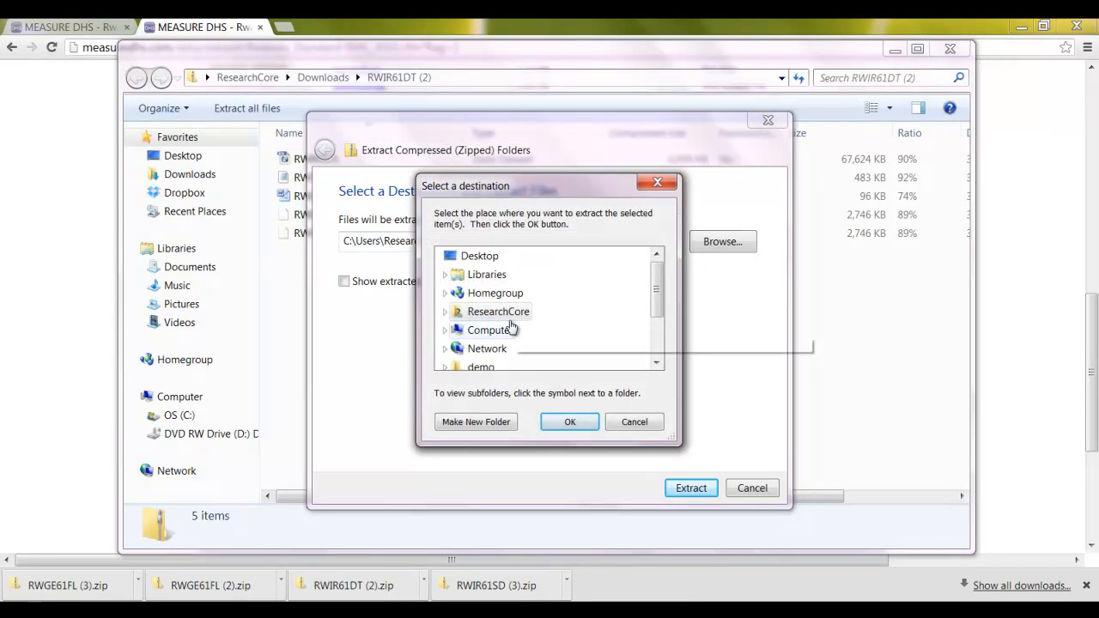
click(473, 330)
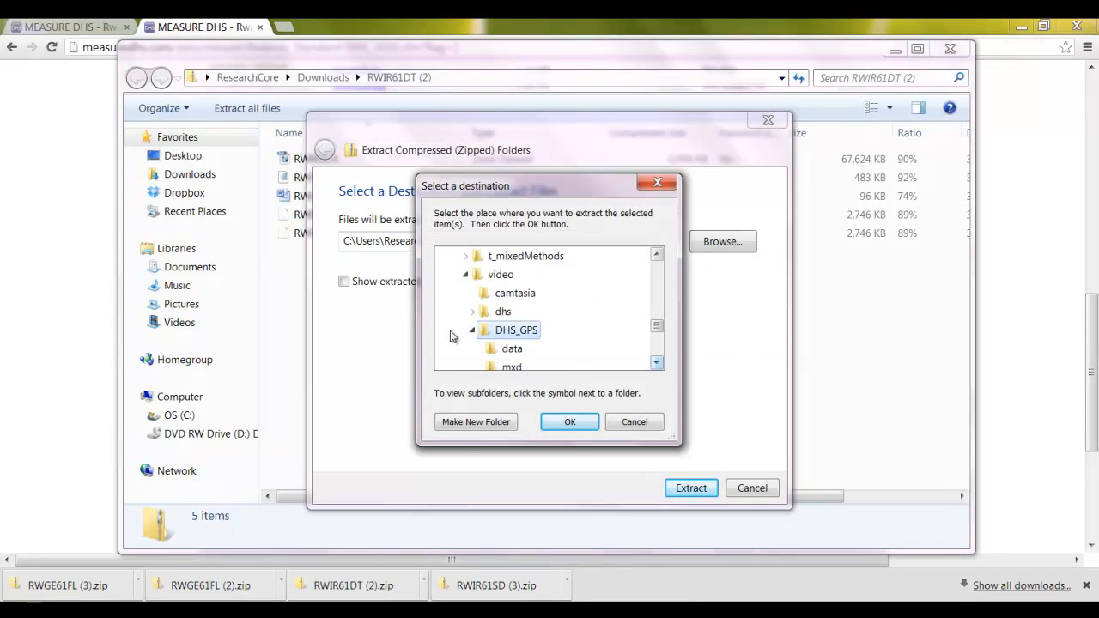
click(512, 349)
click(569, 422)
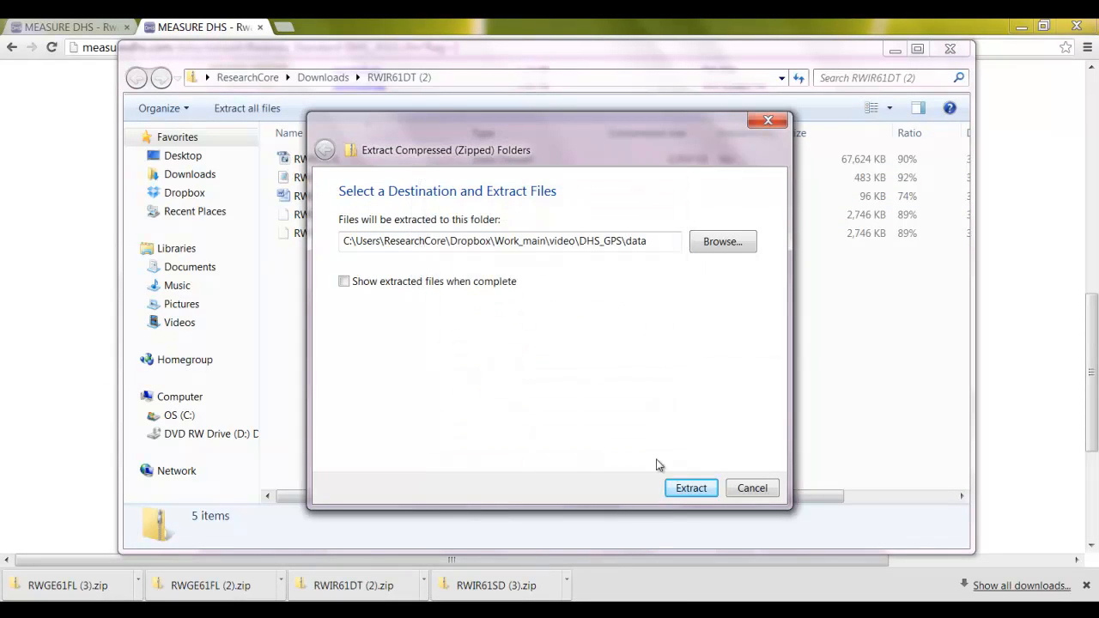
click(689, 488)
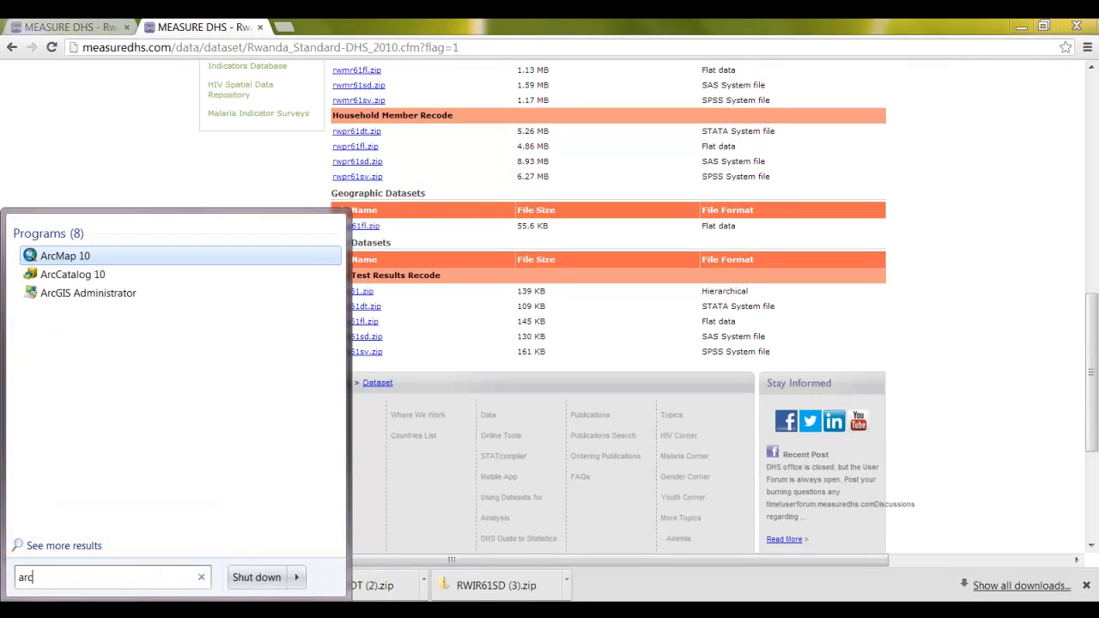
Step: Switch to ArcMap 10 and add the Districts_PIHarea_maplibrary shapefile to the empty map
click(44, 257)
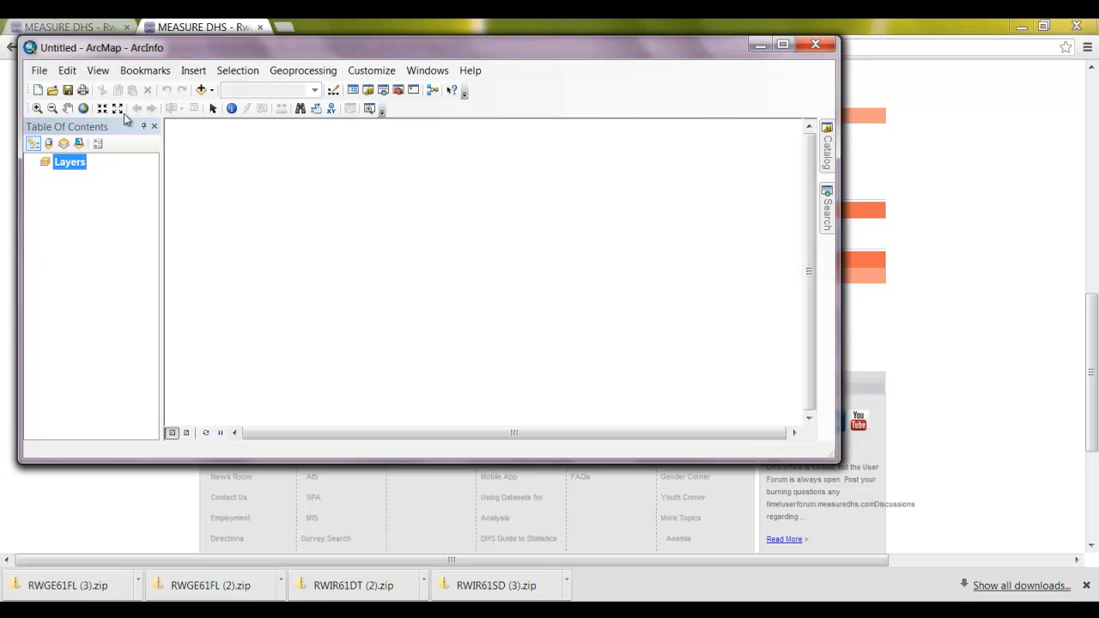
click(201, 90)
double_click(276, 172)
double_click(251, 168)
click(269, 184)
click(588, 337)
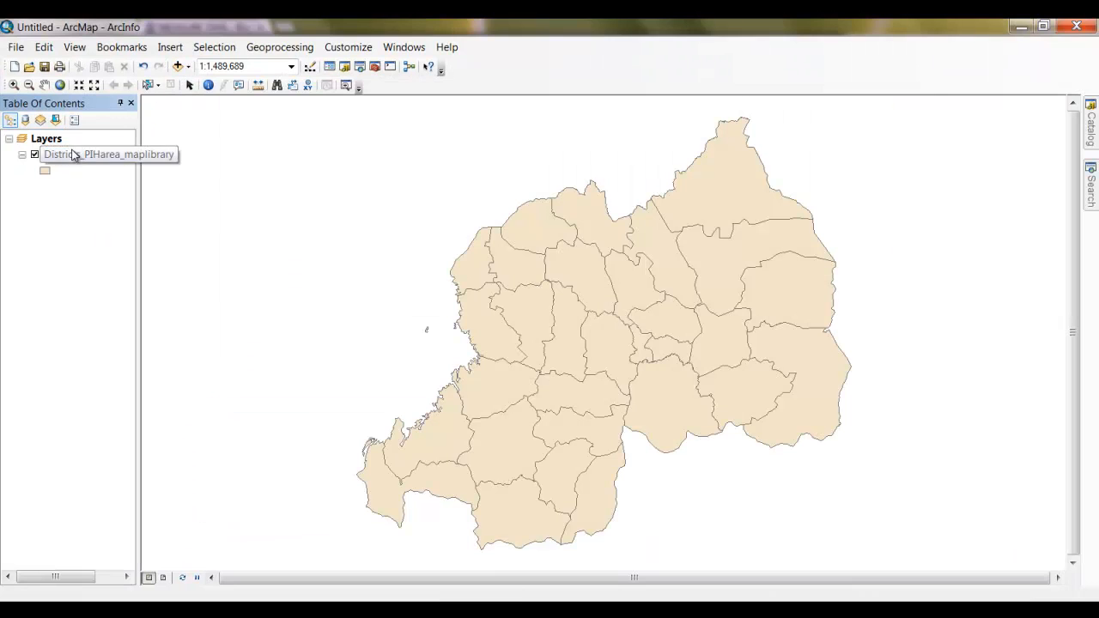
Step: Inspect the districts layer's attribute table, highlight the Kirehe / Kayonza (Southern) record on the map, and close the table
right_click(76, 157)
click(100, 200)
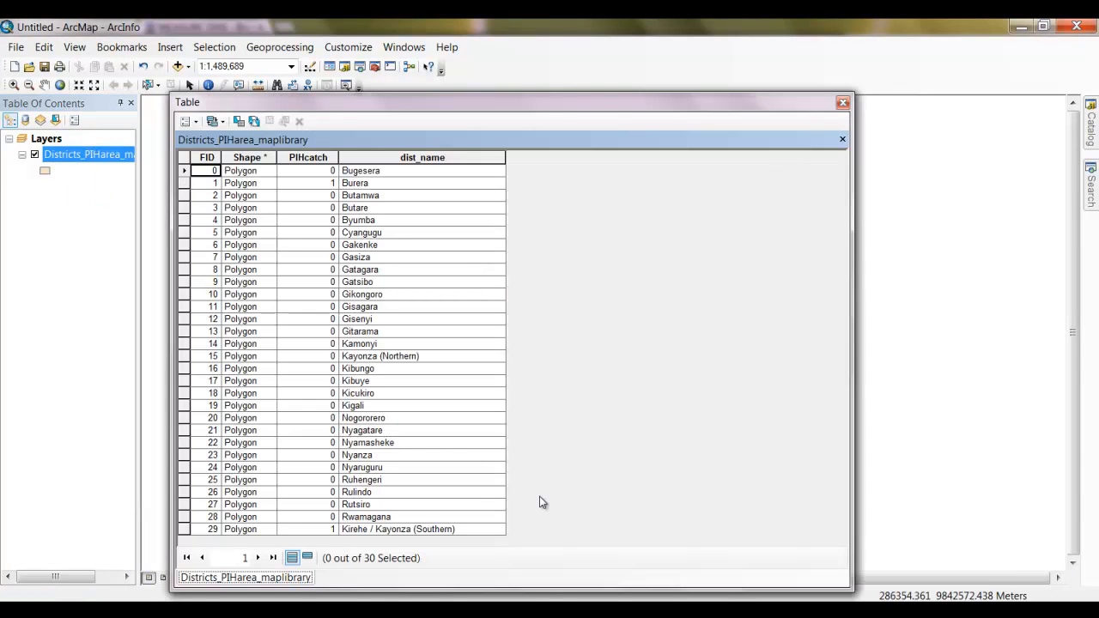
click(184, 530)
drag(853, 340, 525, 350)
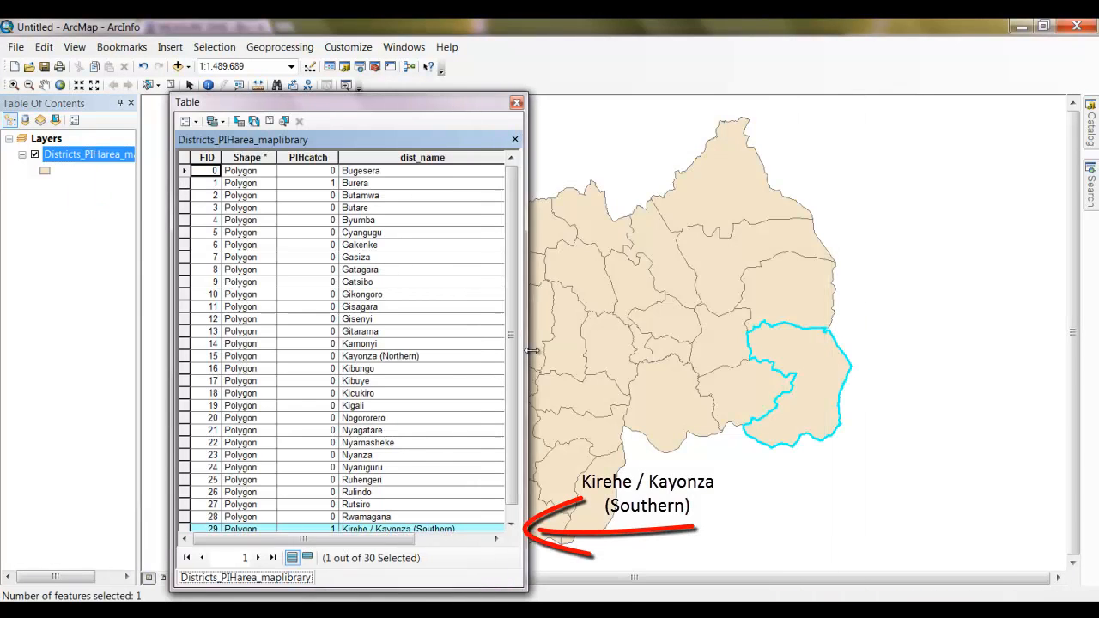
click(505, 102)
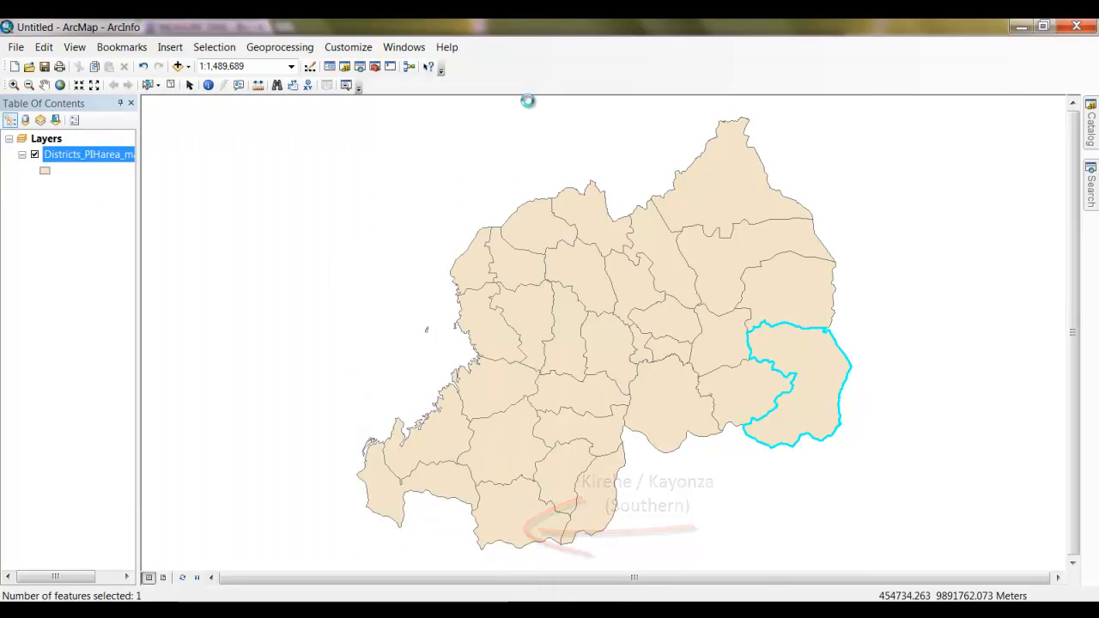
Step: Add the RWGE61FL.shp survey cluster points from the data folder to the map
click(178, 66)
click(404, 258)
click(706, 398)
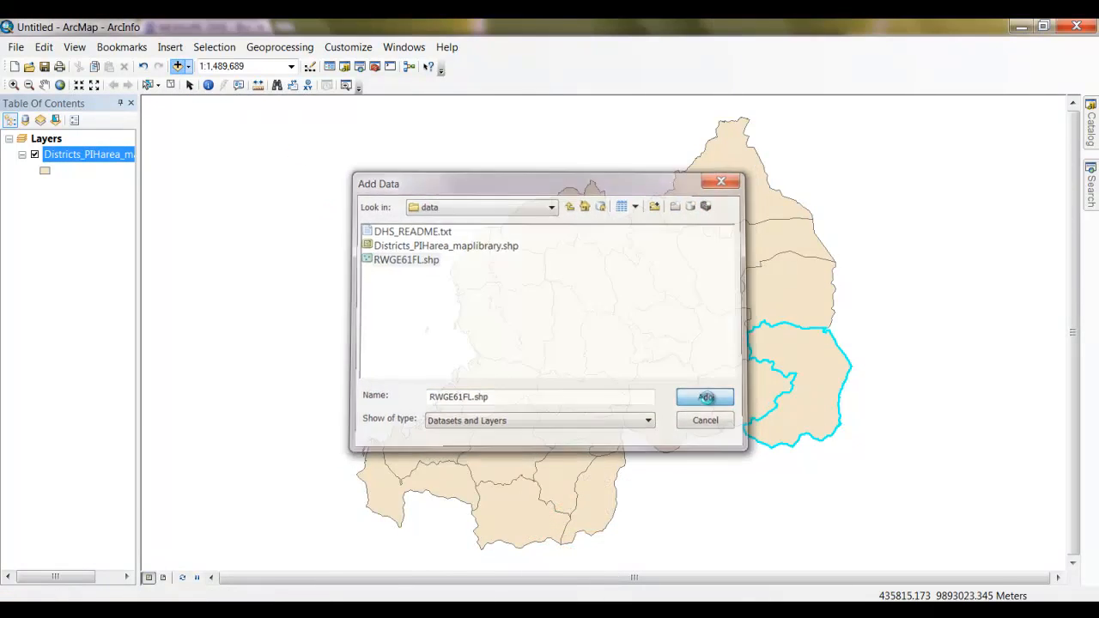
click(680, 444)
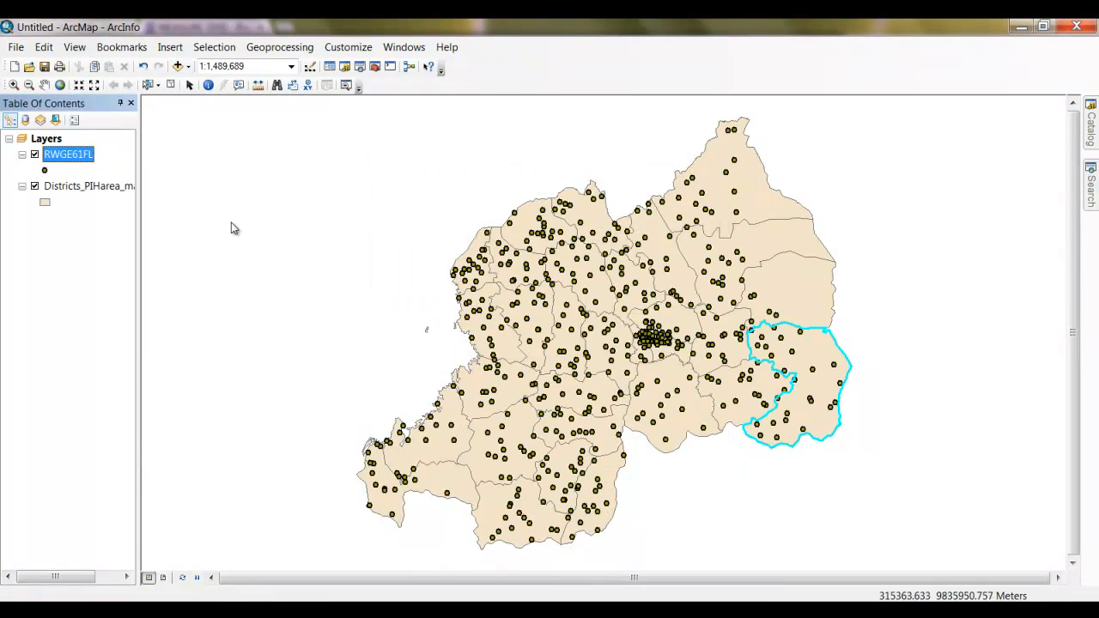
Step: Set up a spatial join on RWGE61FL that gives each point the attributes of the closest Districts_PIHarea_maplibrary polygon
right_click(60, 158)
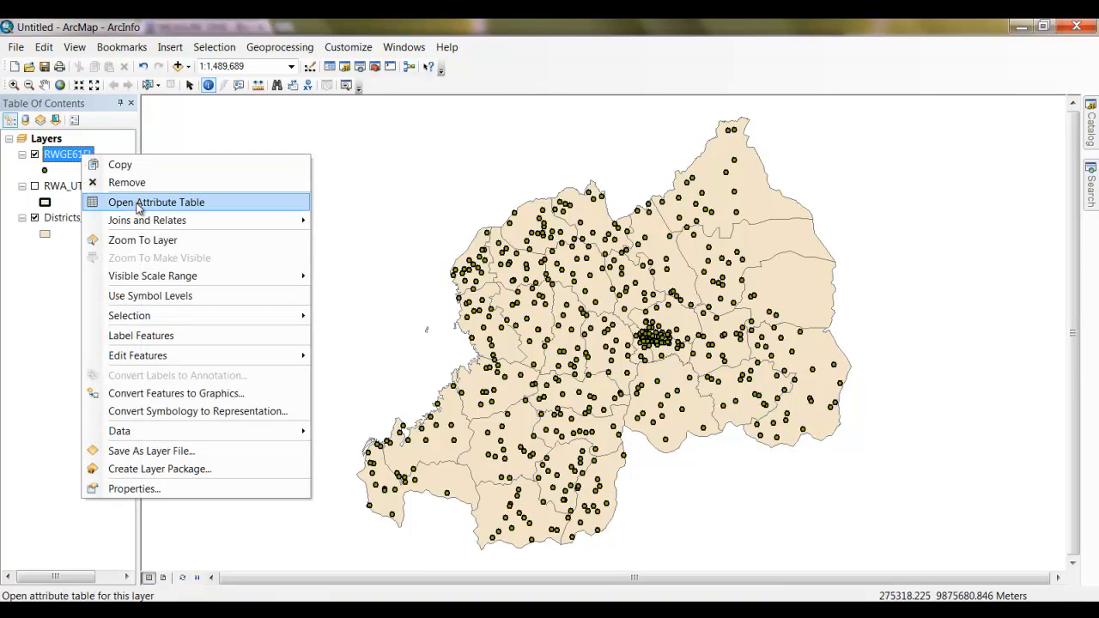
mouse_move(143, 220)
click(363, 225)
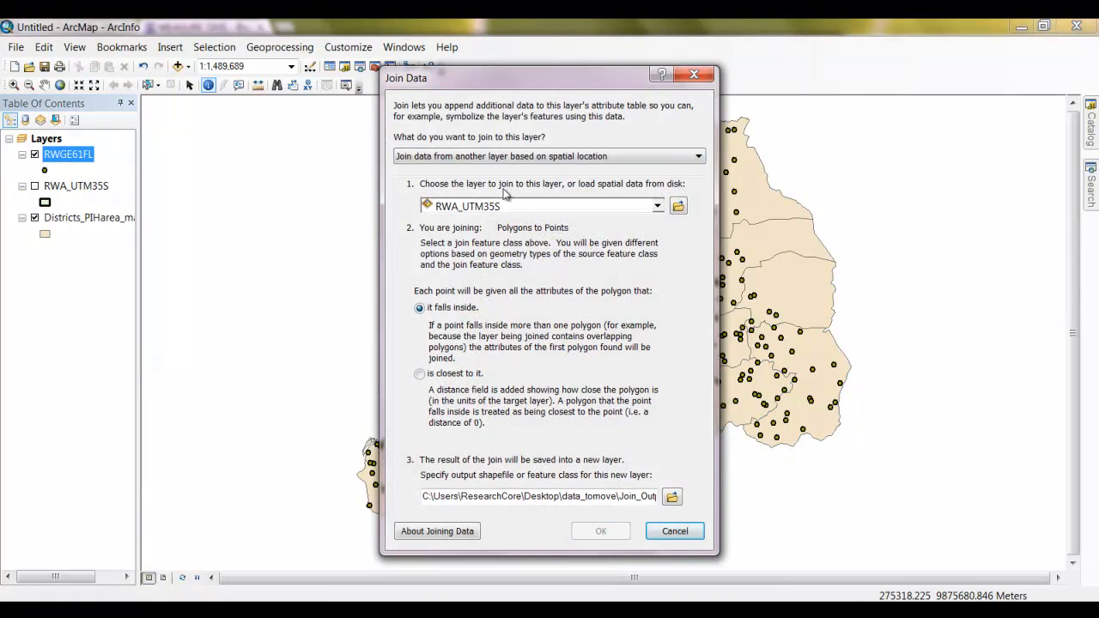
click(514, 206)
click(507, 238)
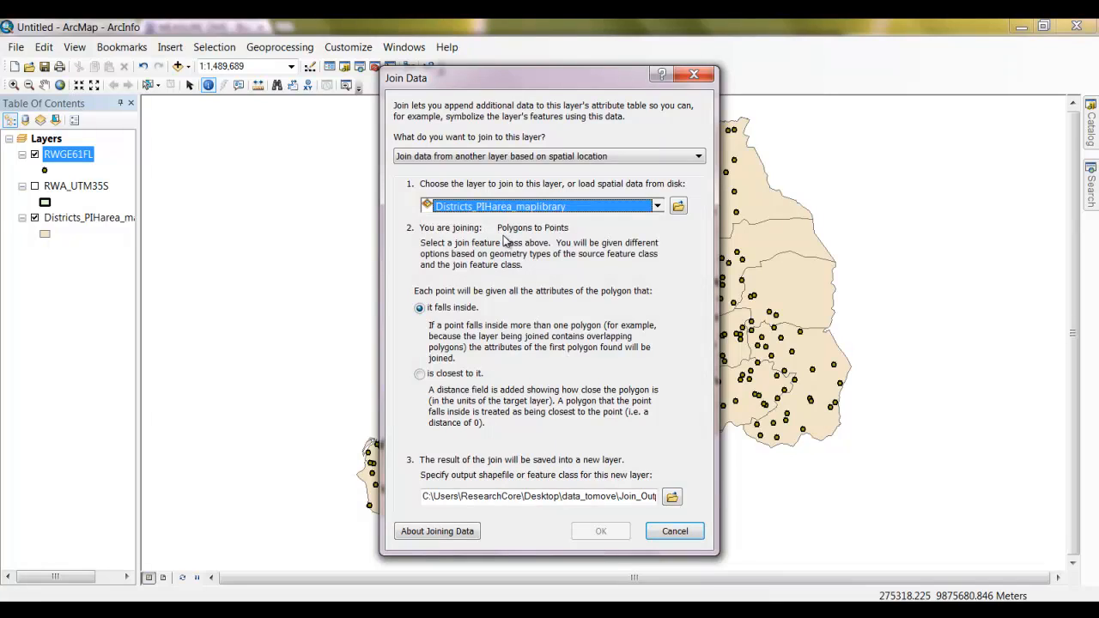
click(420, 374)
Step: Set the join output to a shapefile named gps_rw10 in the data folder and run the join
drag(573, 87, 216, 110)
click(316, 521)
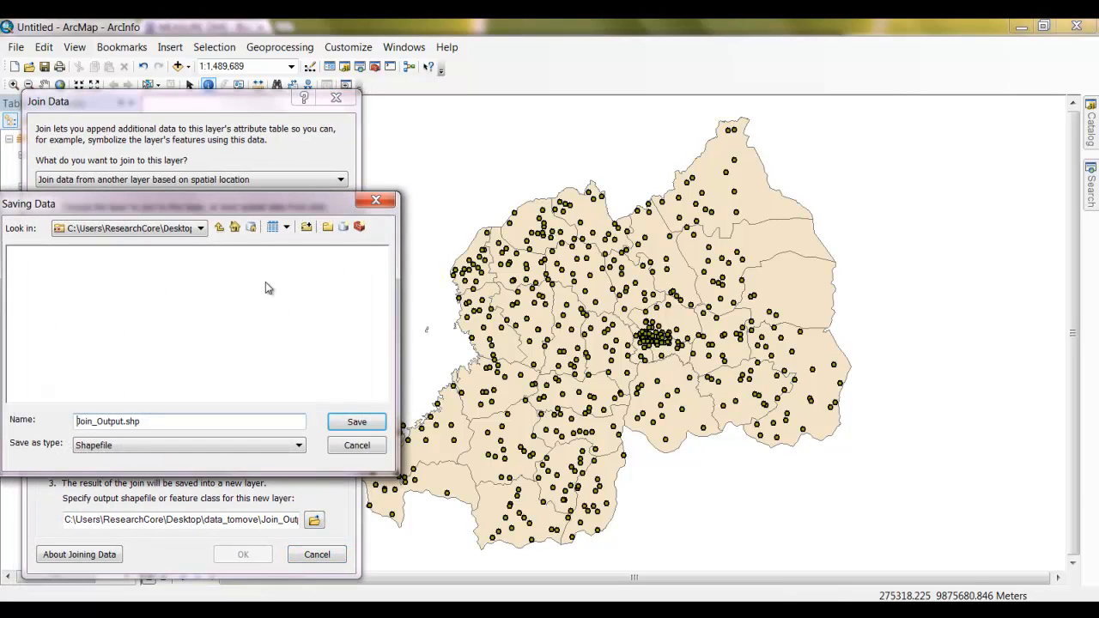
drag(256, 209, 378, 207)
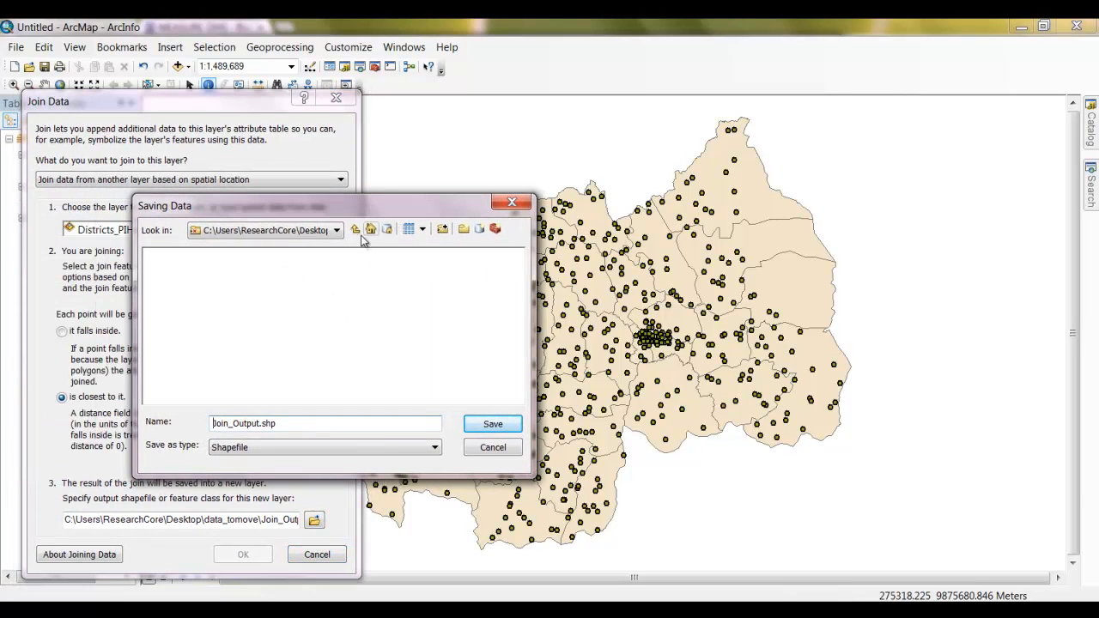
double_click(159, 255)
drag(287, 421, 121, 418)
text(gps_rw)
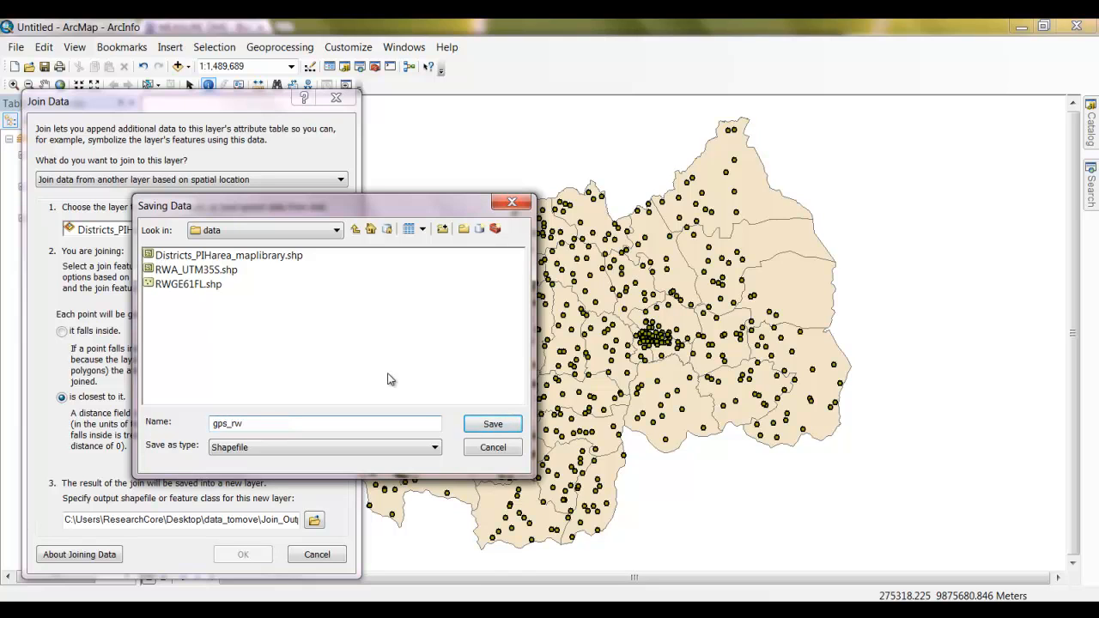
text(10)
key(Return)
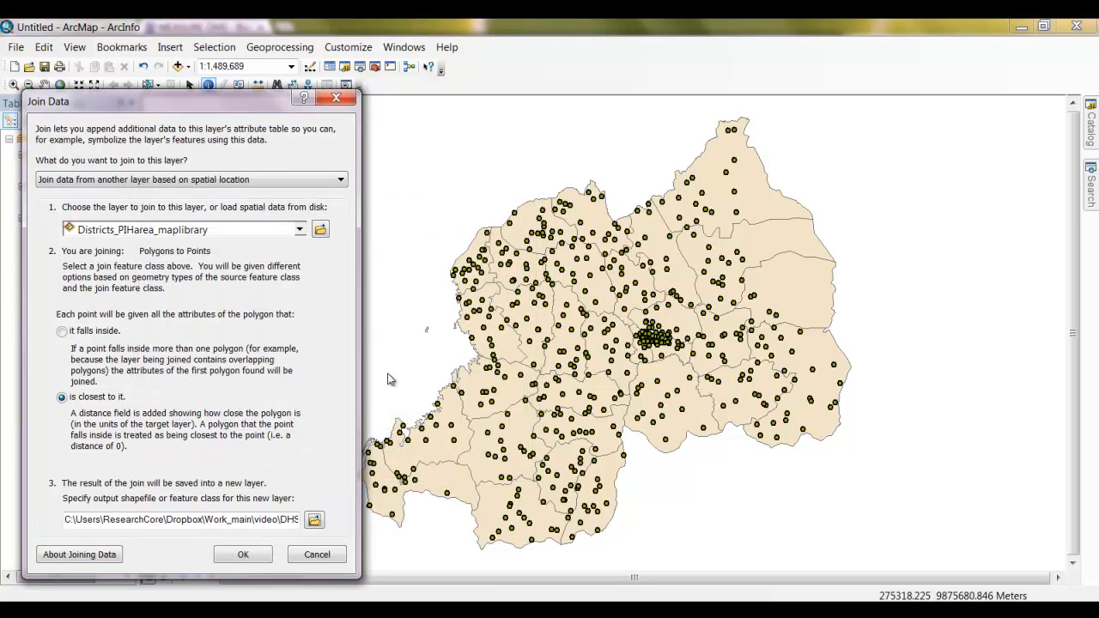
click(246, 555)
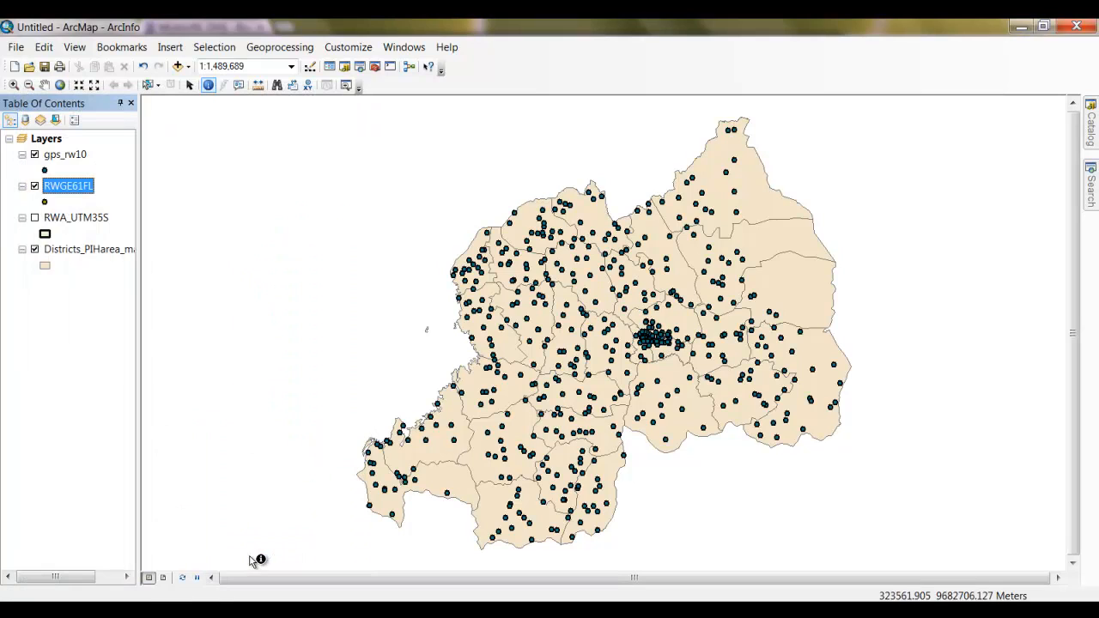
Step: Inspect the gps_rw10 attribute table, highlight its last Kirehe and Kayonza records on the map, and clear the selection
click(73, 156)
right_click(73, 156)
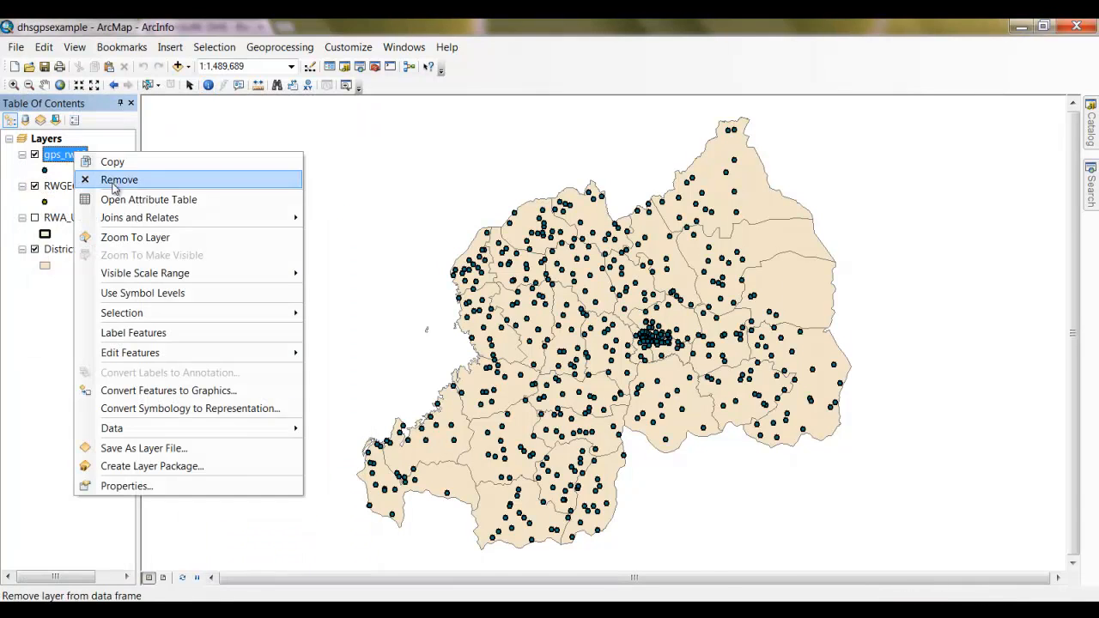
click(138, 196)
drag(852, 233, 1058, 236)
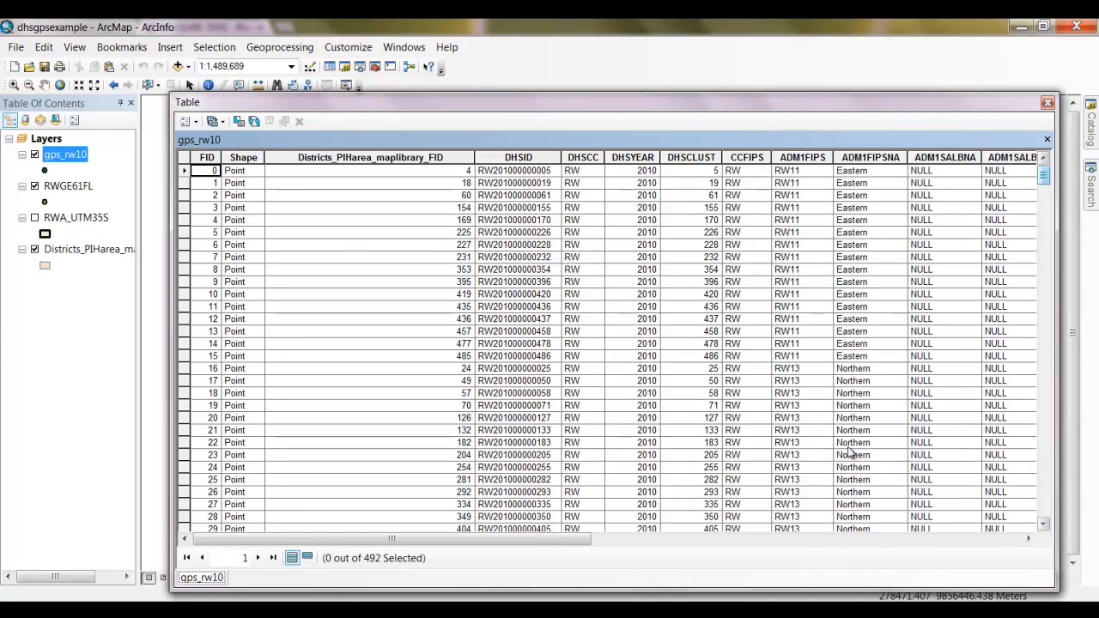
drag(489, 540, 884, 546)
drag(1043, 176, 1062, 511)
drag(185, 245, 185, 526)
drag(1053, 325, 514, 349)
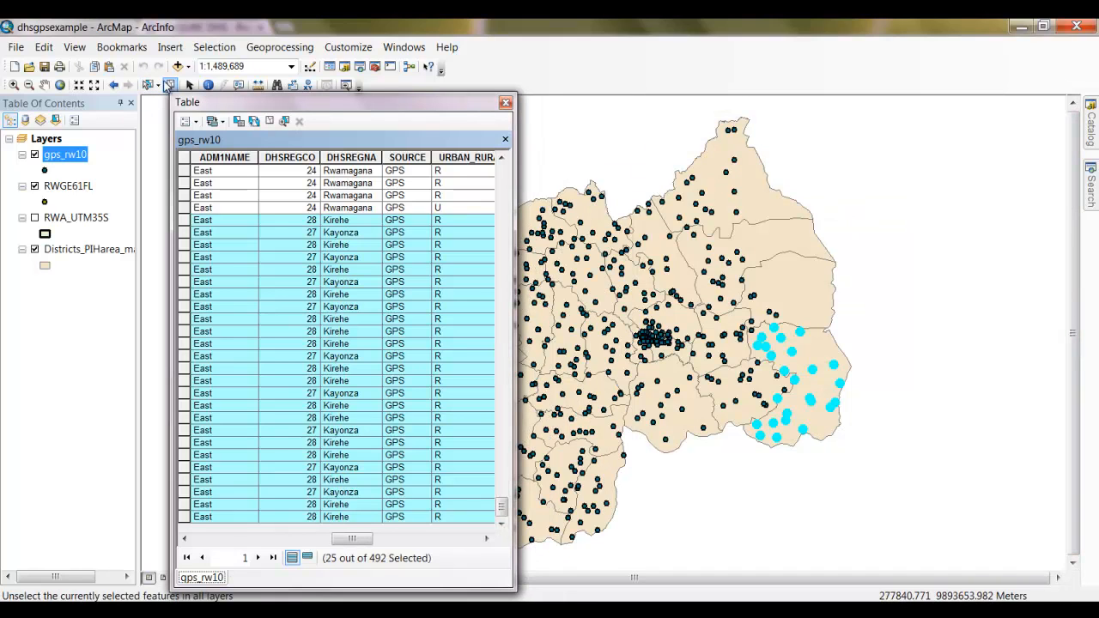
click(169, 86)
Step: Export all records of the gps_rw10 table to the data folder as a text file named gps
click(189, 121)
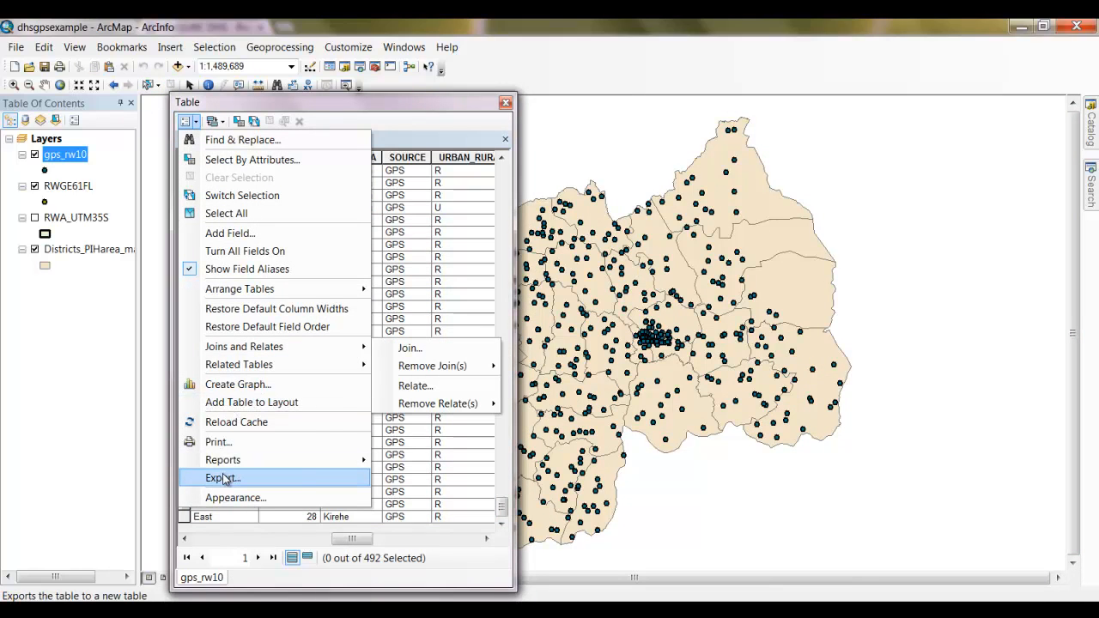
click(223, 479)
click(683, 347)
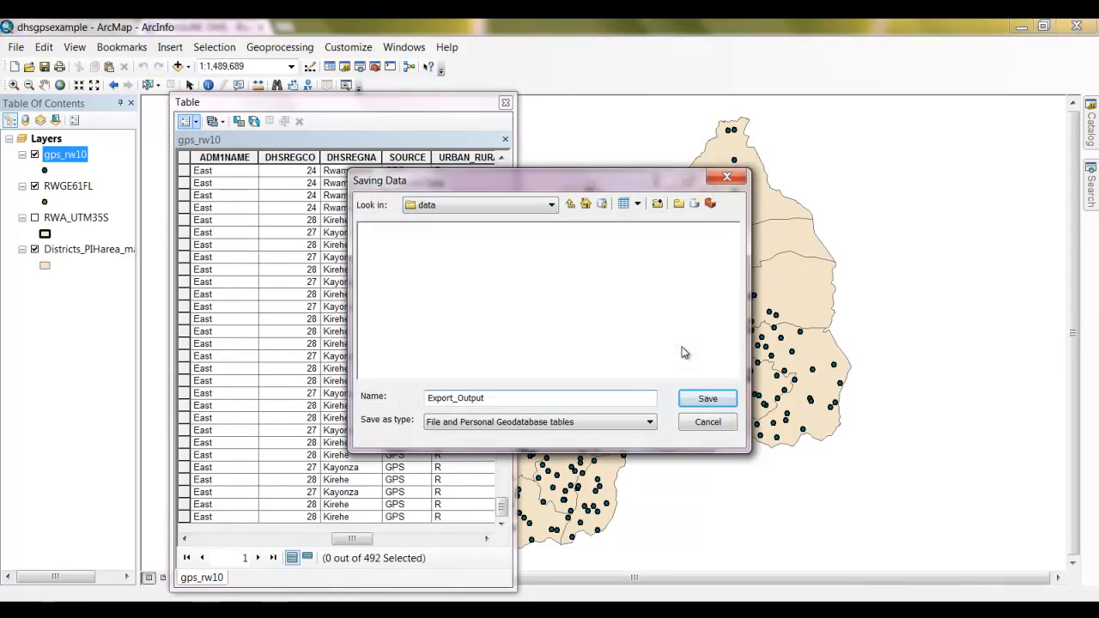
click(636, 421)
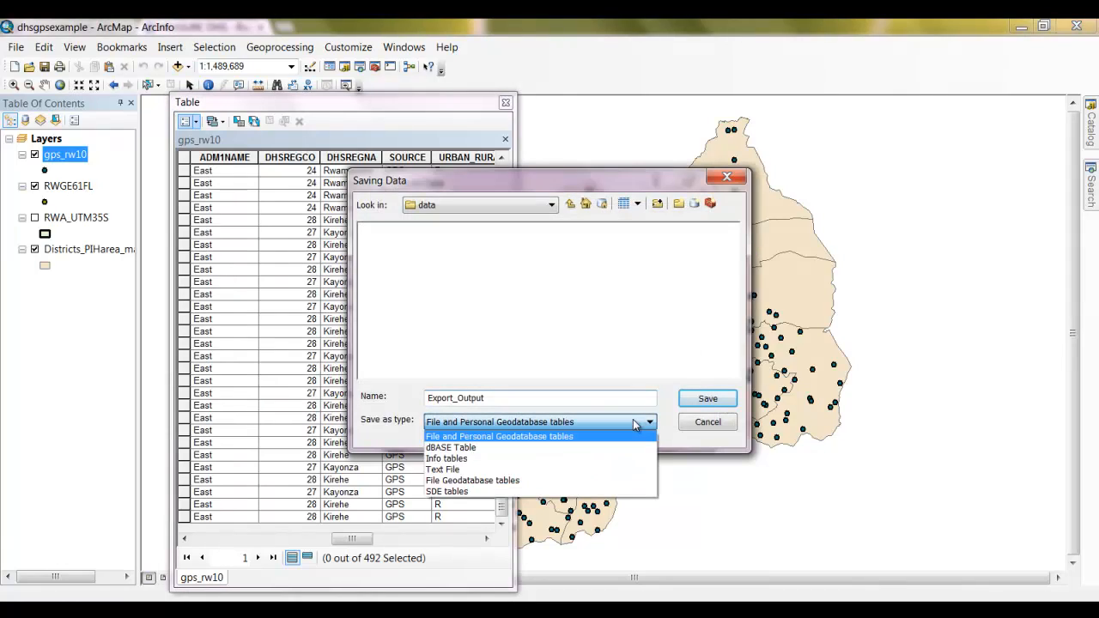
click(609, 469)
double_click(481, 397)
text(gps)
click(710, 399)
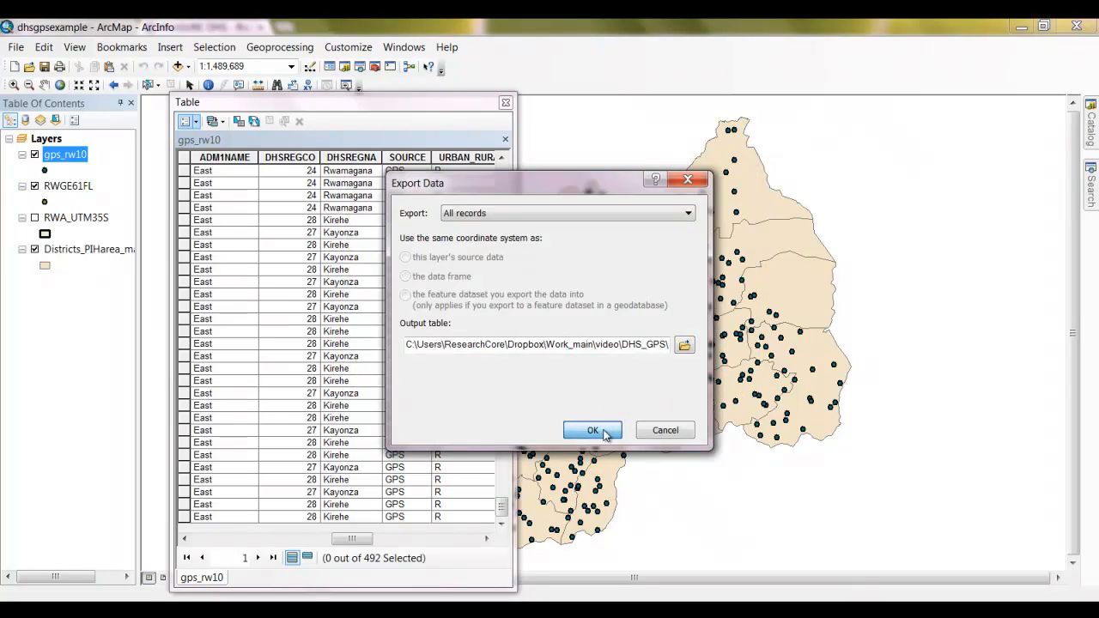
click(589, 429)
Step: Launch StataSE 12 (64-bit) and open a new do-file editor
key(super)
text(stata)
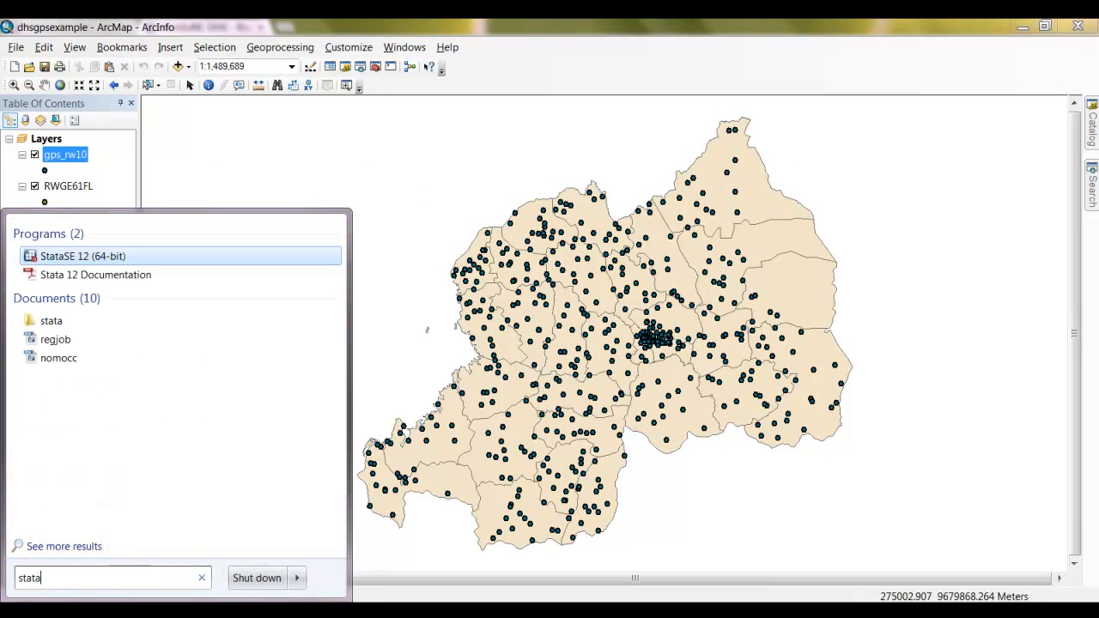
key(Return)
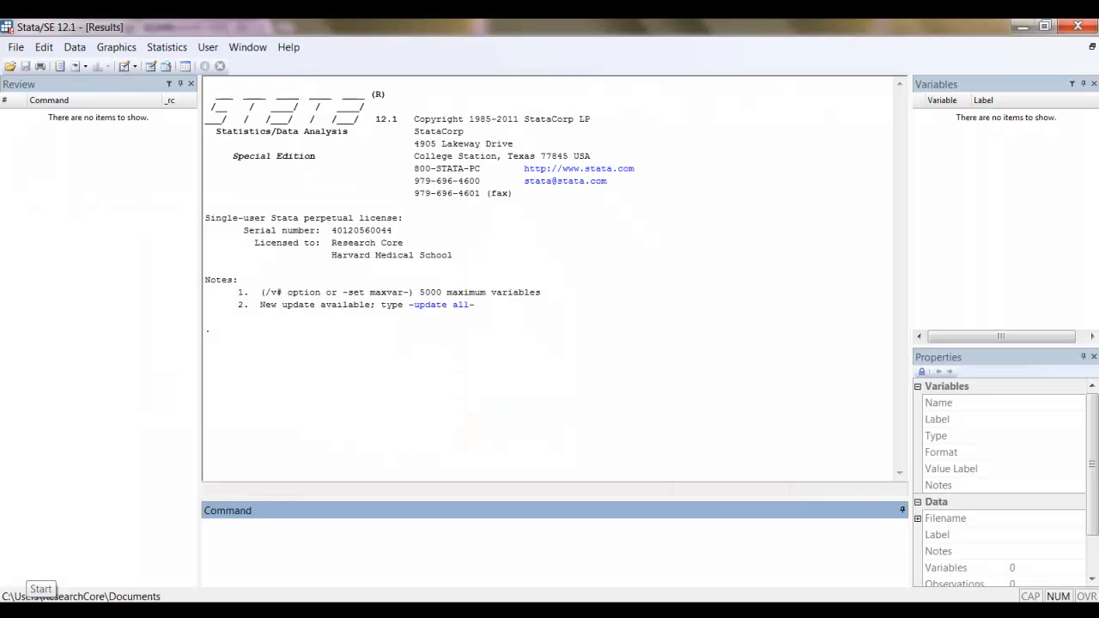
click(248, 46)
mouse_move(292, 211)
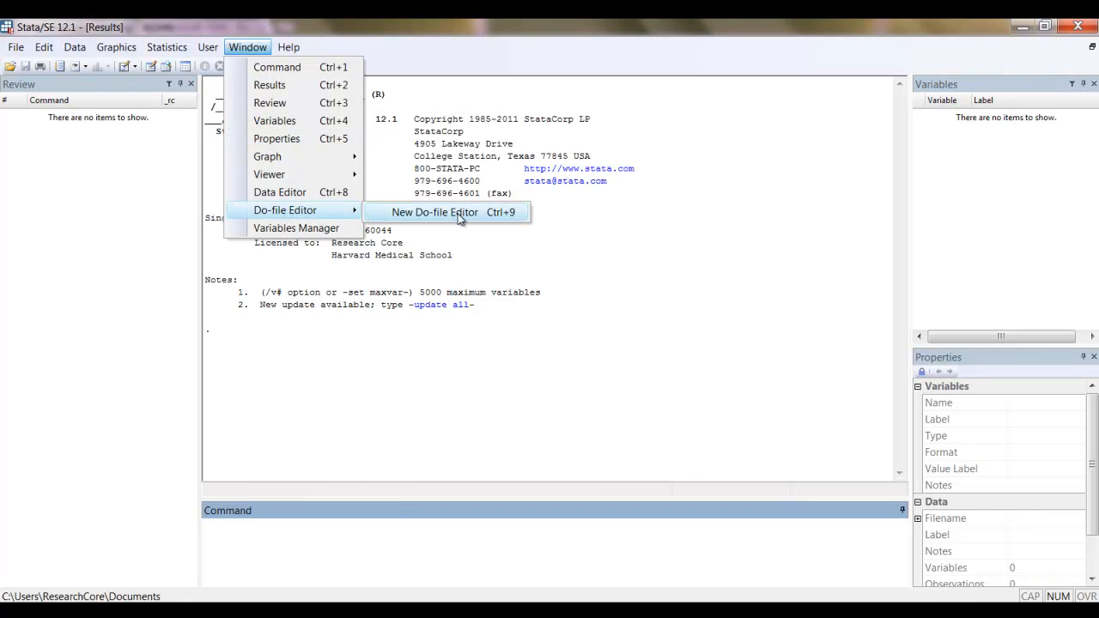
click(455, 212)
Step: Start the do-file header with a slash line and the comment "// Title: Aggregate DHS data by geographic unit (based on GPS coordinate)"
text(///////////////////////////////////)
key(Return)
text(// Title: Aggregate DHS)
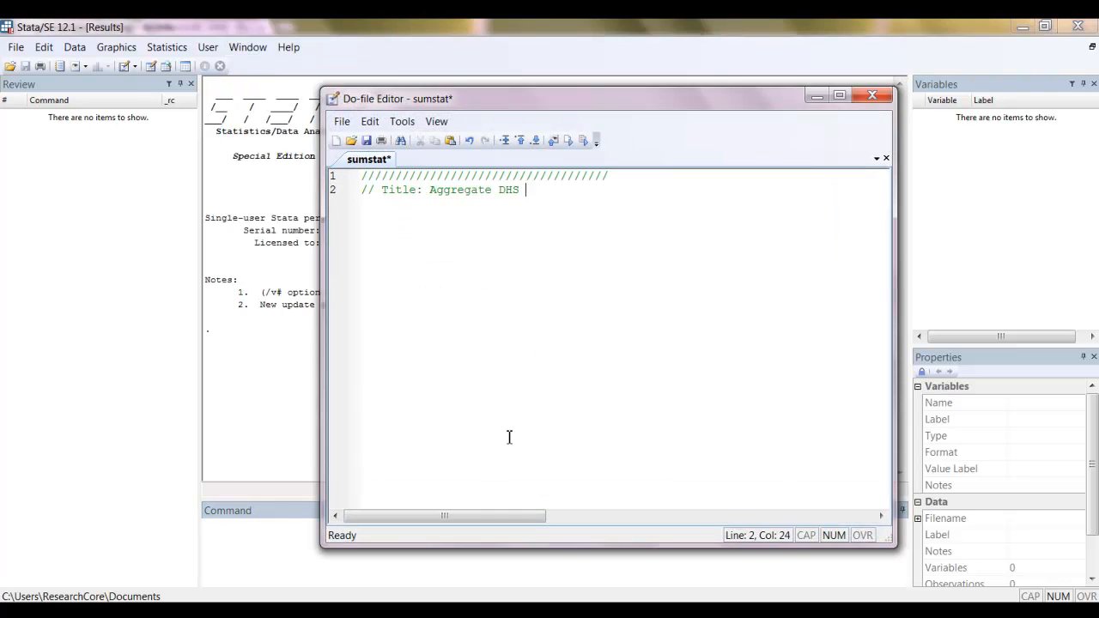
text(aphic unit (based on)
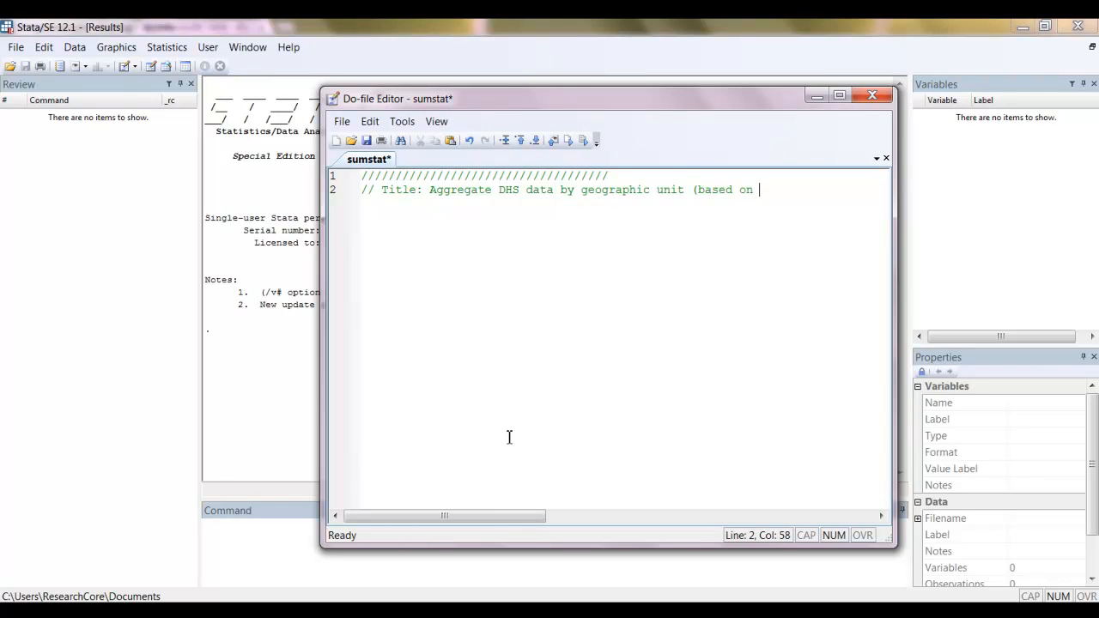
text(ordinate))
key(Return)
Step: Complete the header with an author comment giving the author's name, the comment "// Date: 24 March 2013" and a closing slash line
text(// Author: Dan)
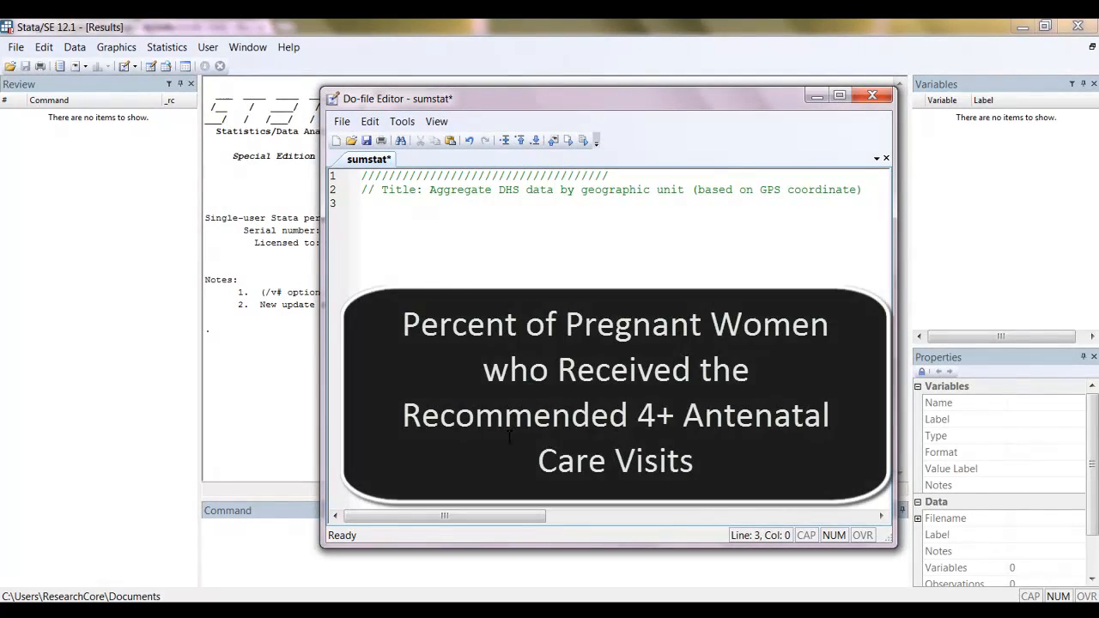
text(a Thomson)
key(Return)
text(// Date: 23)
text( March 2013)
key(Return)
text(////////////////////////////////////)
Step: Below the header, add the lines clear and global thedir "C:\Users\ResearchCore\Dropbox\Work_main\video\DHS_GPS"
key(Return)
key(Return)
text(clear glo)
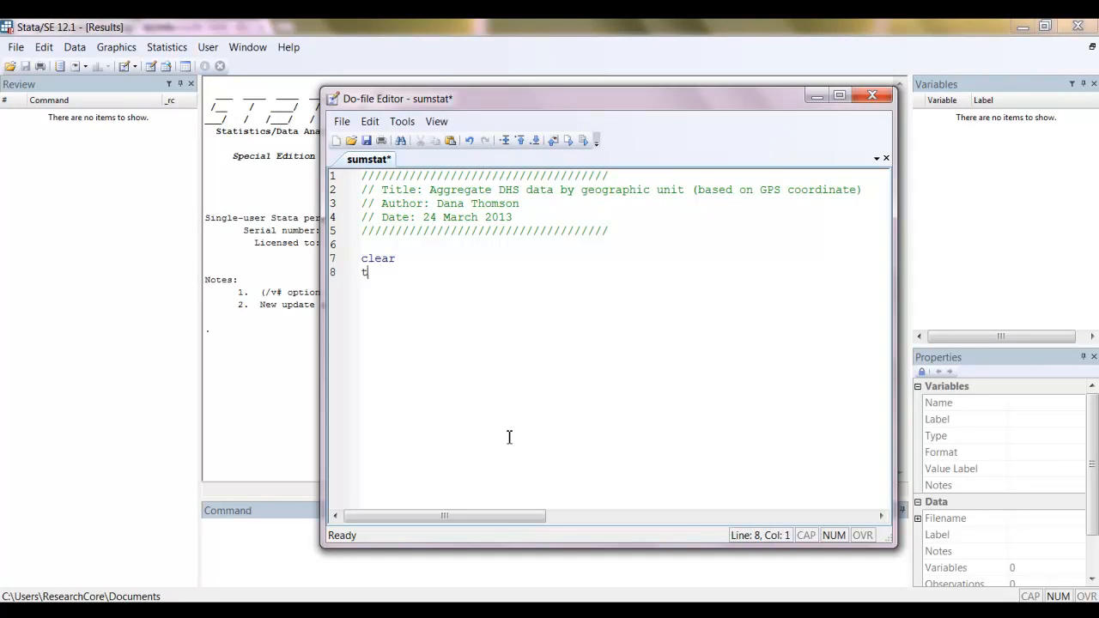
text(bal thedir ")
text(C:\Users\ResearchCore\Dropbox\Work_main\video\DHS_GPS)
text(")
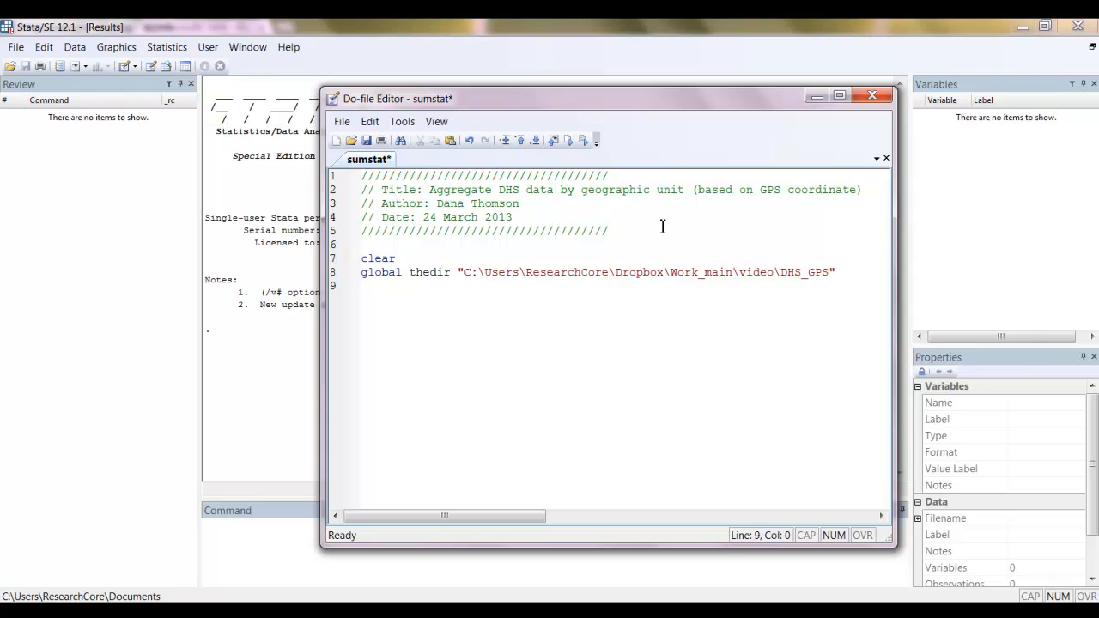
Step: Add the comment "*import and save the gps coordinates" followed by insheet using "$thedir\data\gps.txt"
key(Return)
key(Return)
key(Return)
text(*import and save the gps)
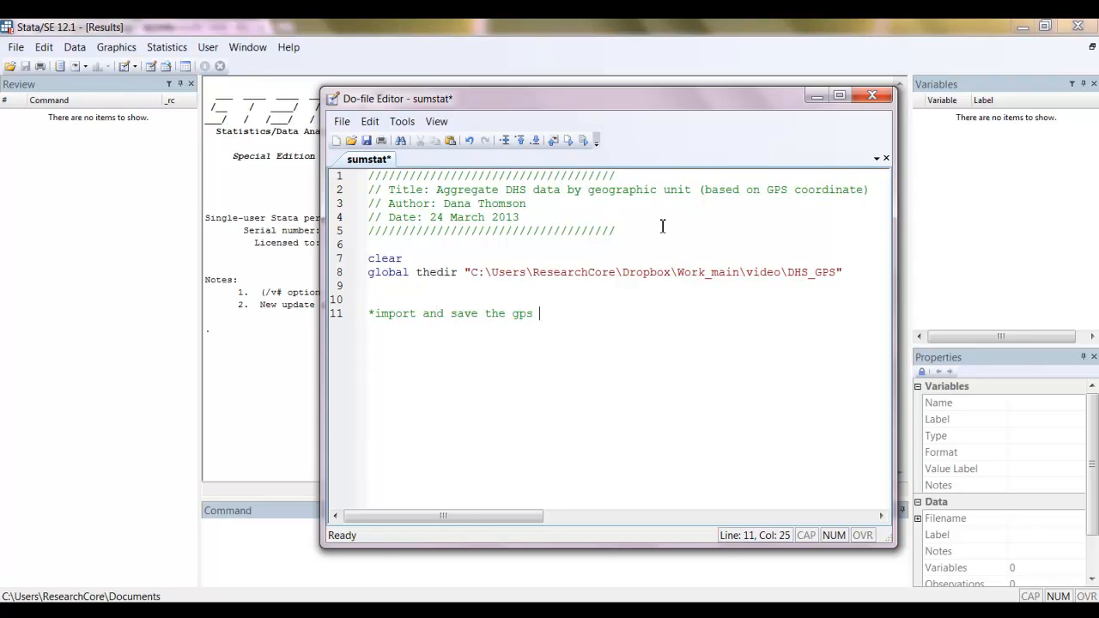
text( coordinates)
key(Return)
text(insheet using)
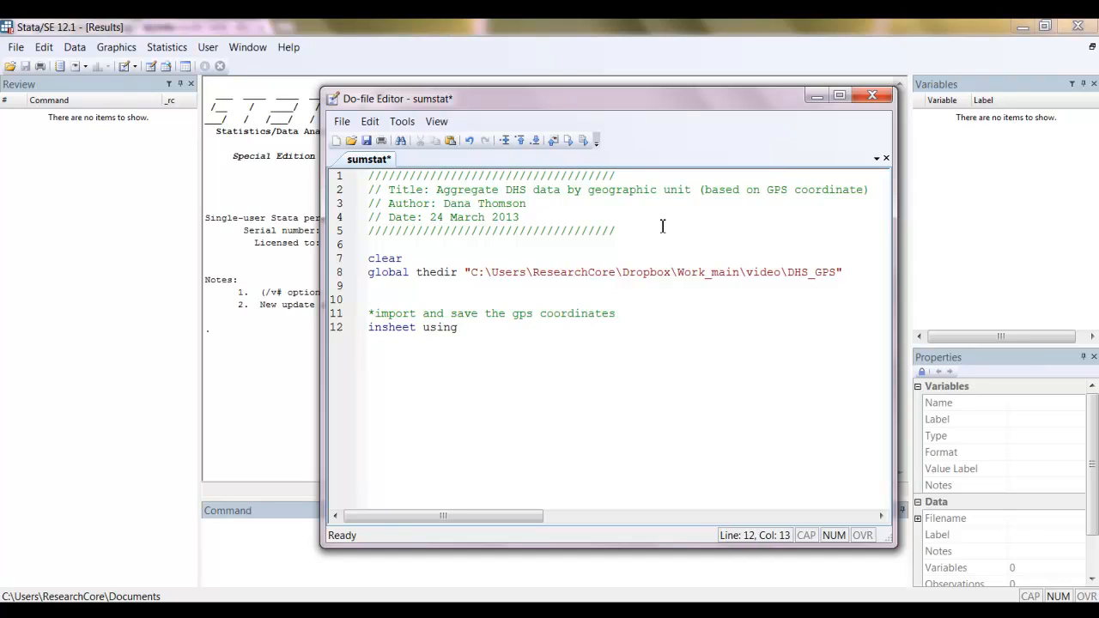
text( "$thedir\data\gps.txt")
Step: Run the clear and global thedir lines, followed by the insheet line, to load the GPS table
drag(510, 301, 354, 247)
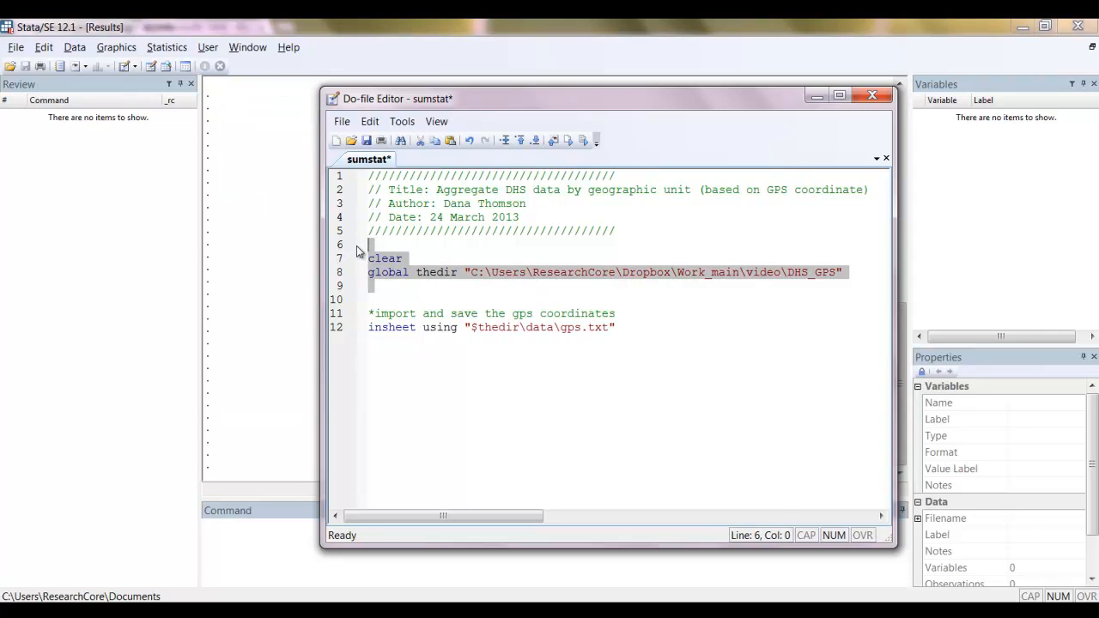
click(583, 140)
drag(619, 328, 332, 318)
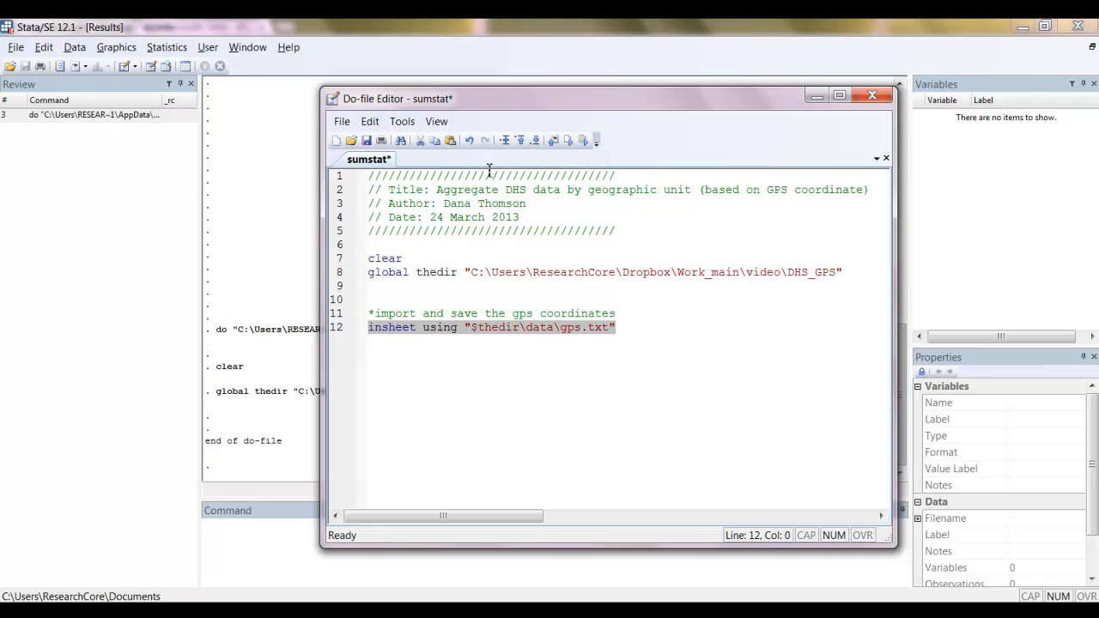
click(583, 141)
Step: Check the dhsclust variable, and add and run the line rename dhsclust v021
drag(1093, 172, 1093, 129)
click(1002, 185)
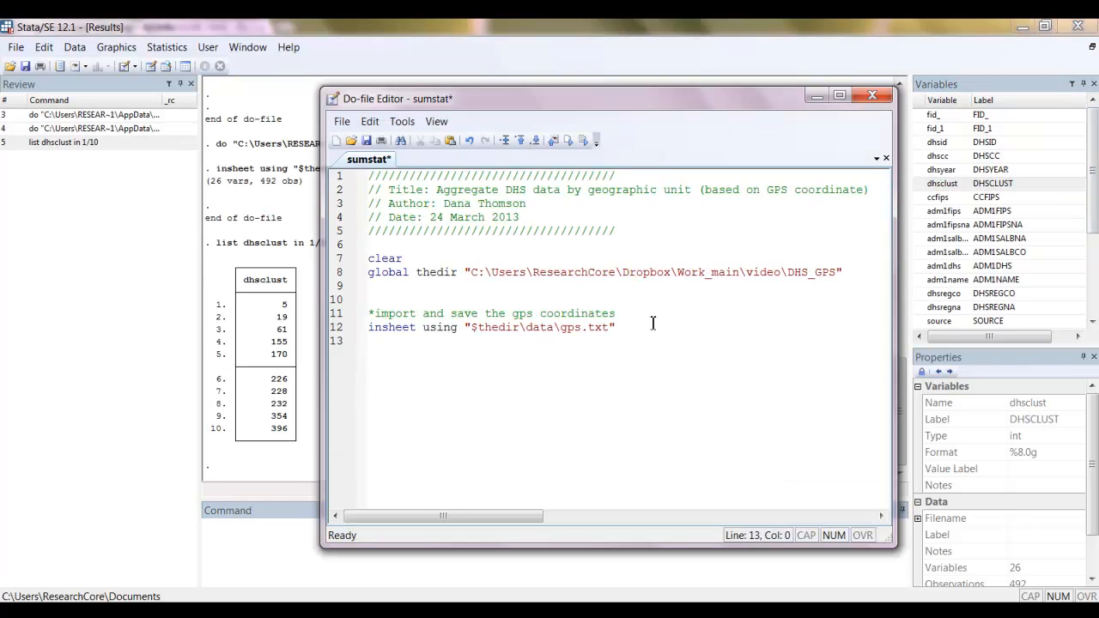
text(renam)
text(clust v021)
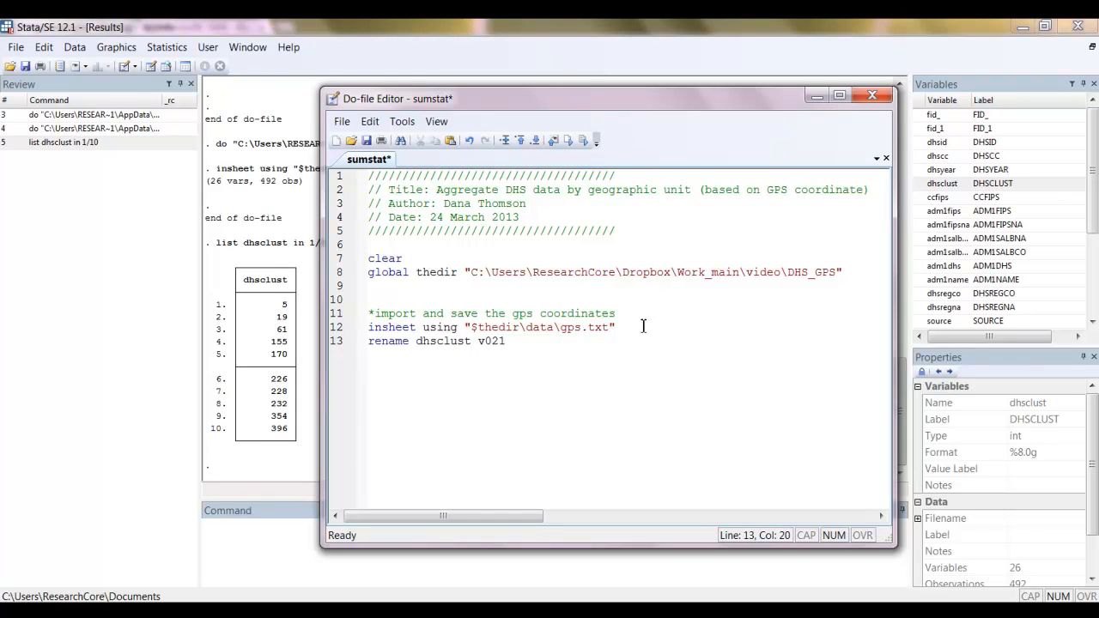
key(Return)
key(ctrl+d)
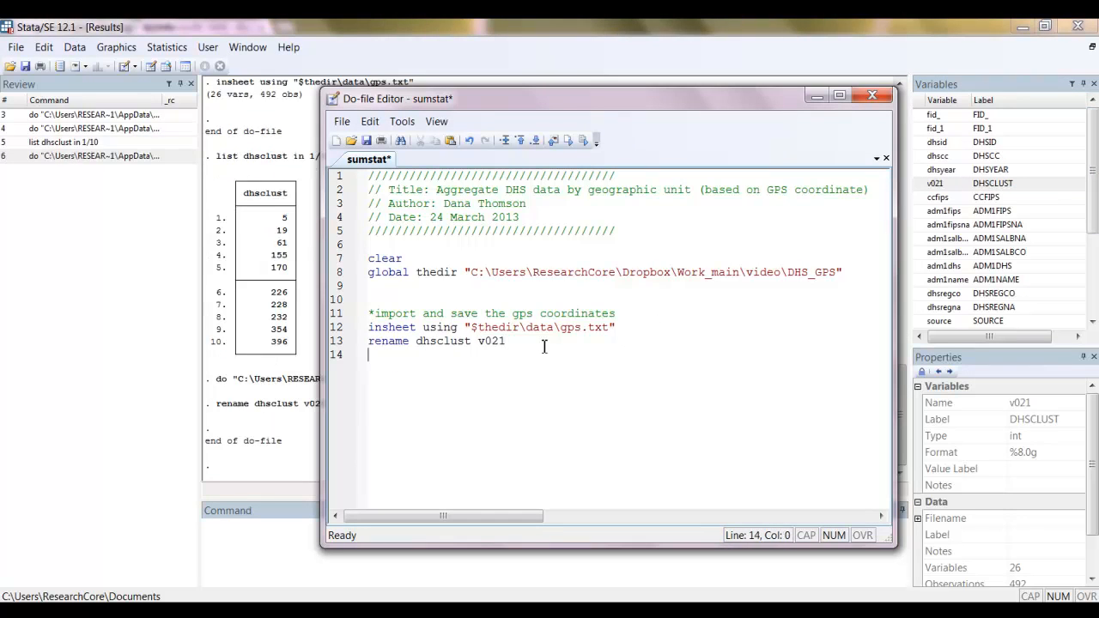
Step: Add the lines sort v021 and save "$thedir\data\gps", replace, and run the save command
text(sort v021)
key(Return)
text(save "$)
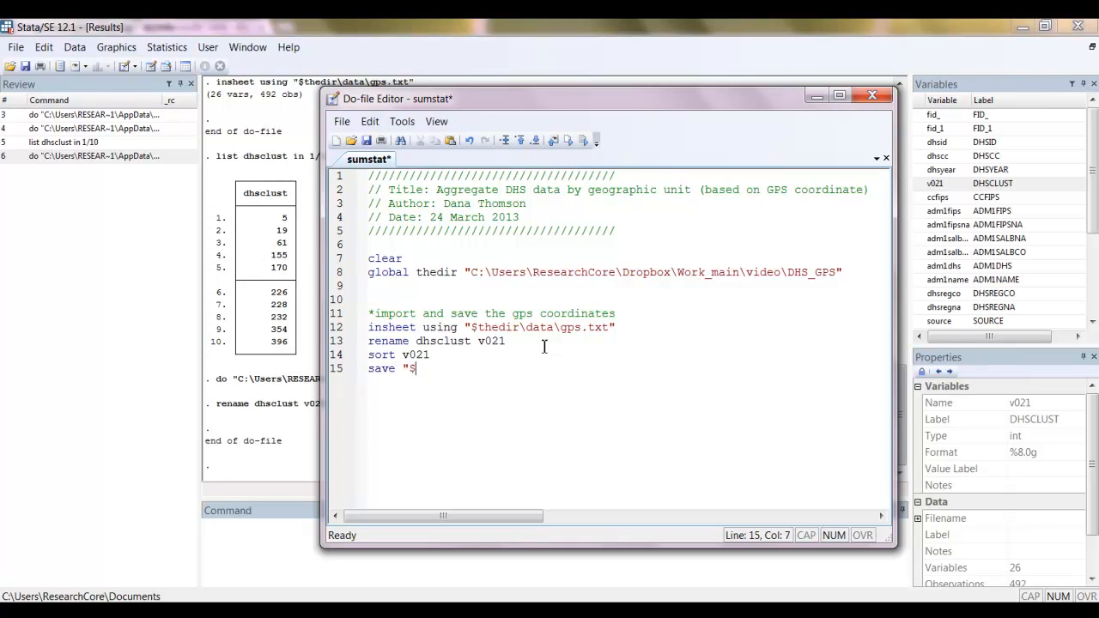
text(thedir\data\gps", replace)
key(ctrl+d)
Step: Add a comment about opening the individual recode file, keeping relevant variables and generating new ones, followed by use "$thedir\data\RWIR61FL.dta", replace
key(Return)
key(Return)
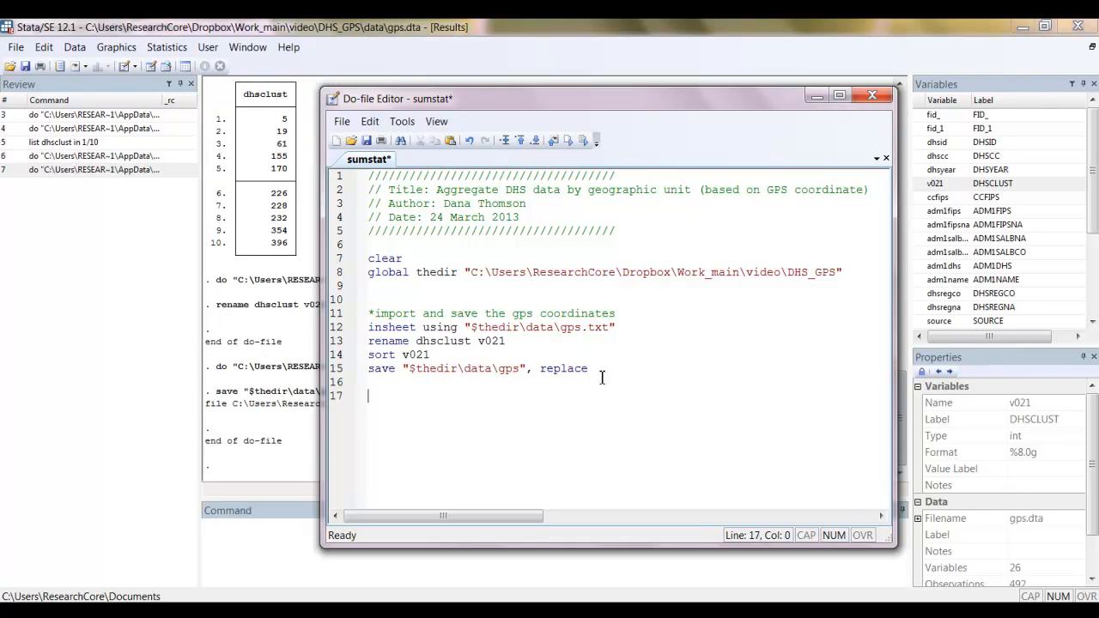
text(*open the in)
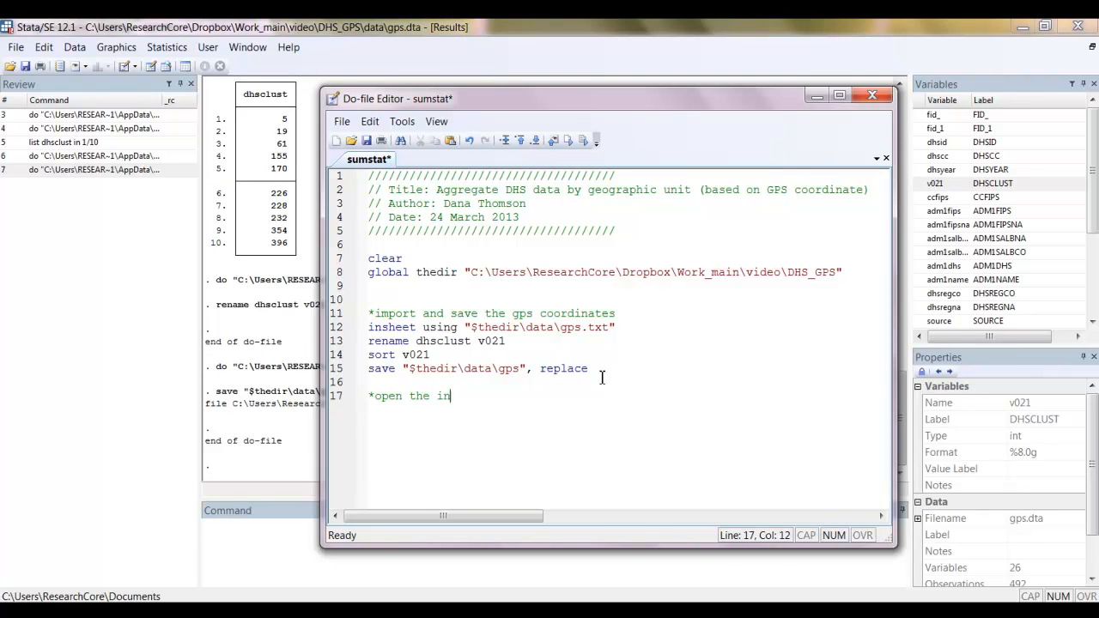
text(dividual recode file, keep r)
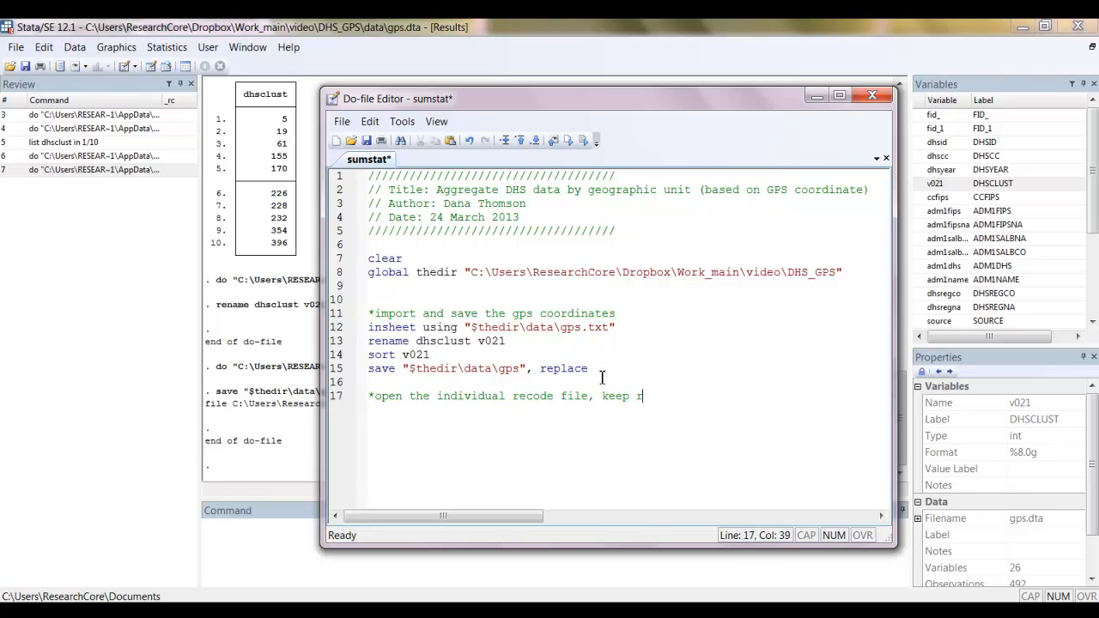
text(elevant variables, generate new variables)
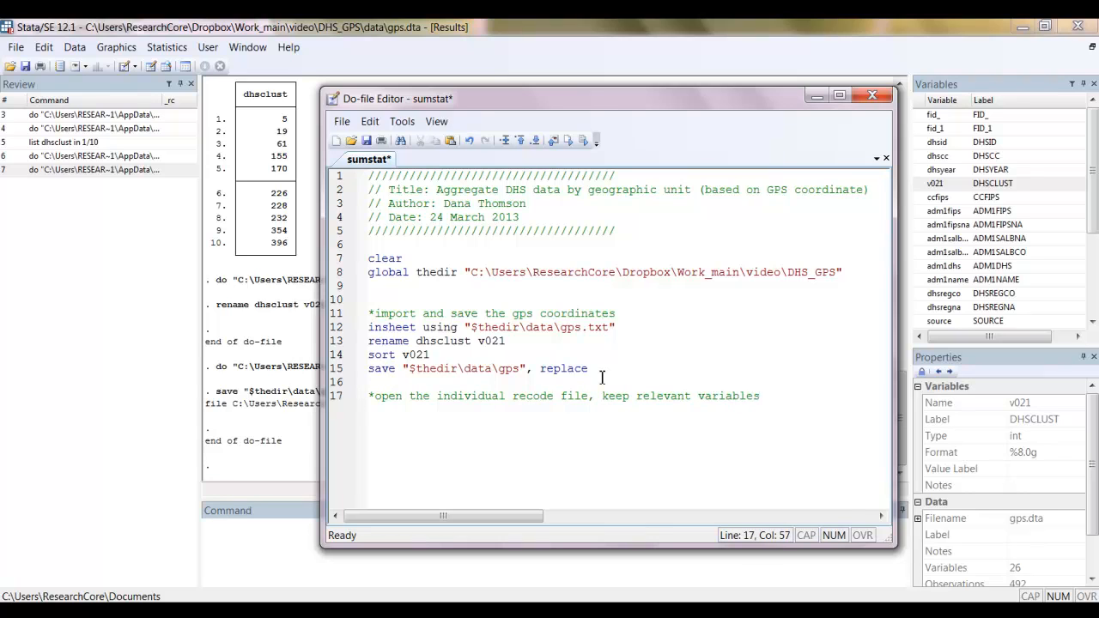
key(Return)
text(use "$thedir\data\RWIR61FL.dta")
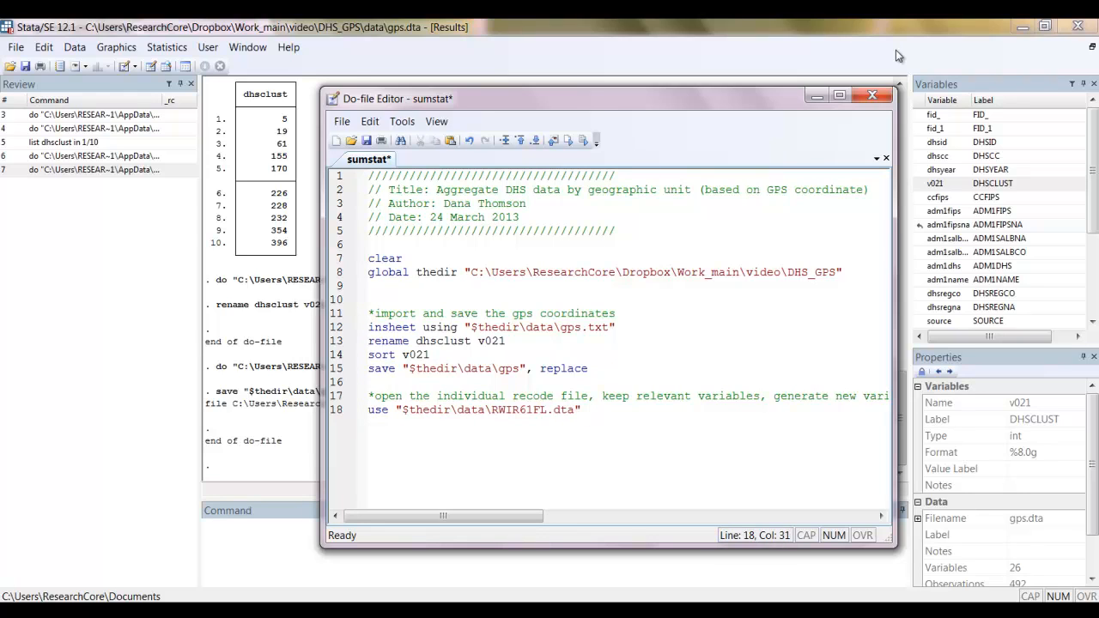
text(, replace)
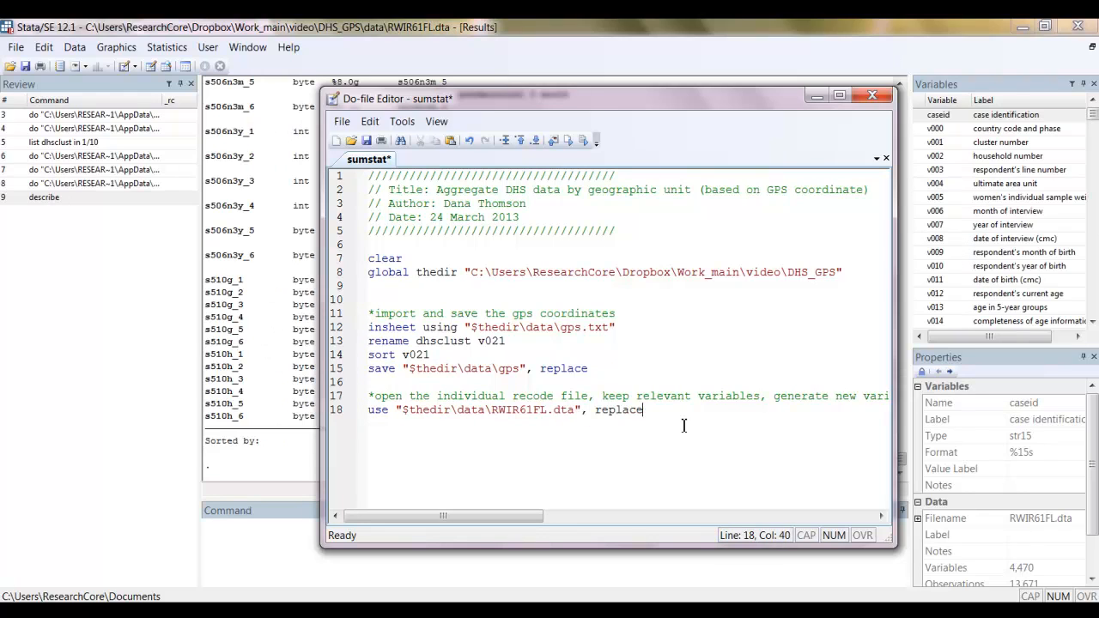
Step: Begin a keep command on a new line that retains the variable range caseid - v025
key(Return)
text(keep caseid - )
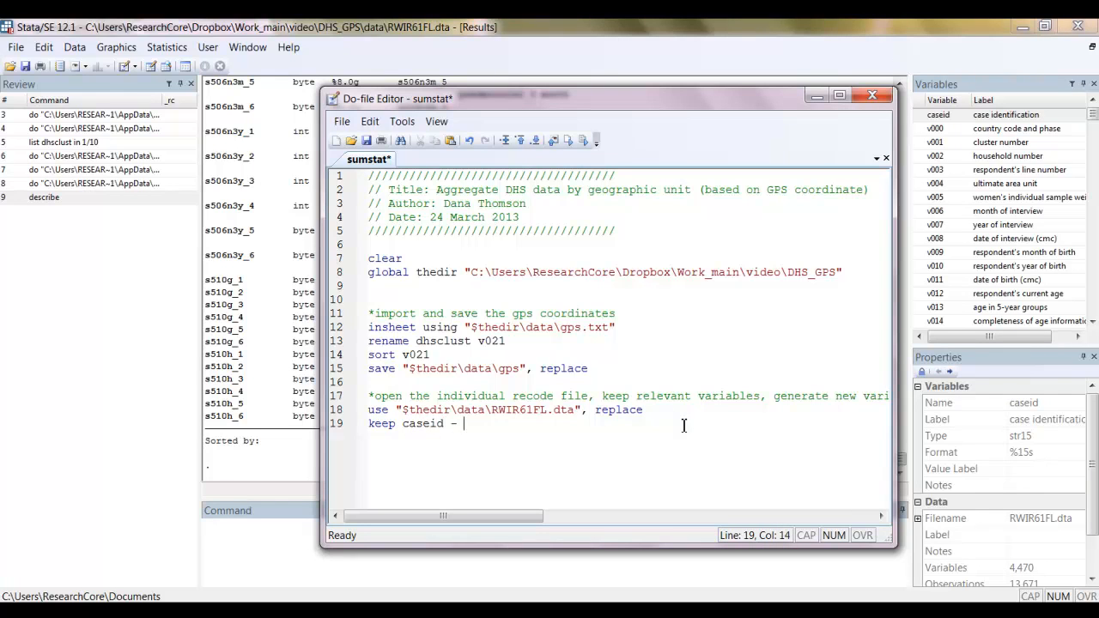
text(v025)
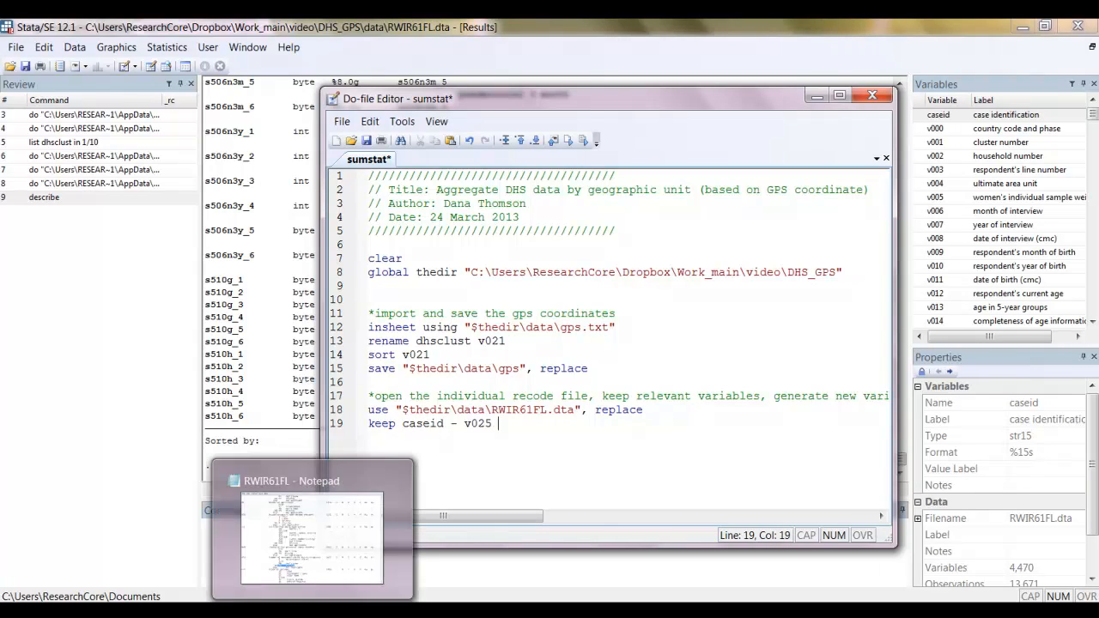
Step: Open the RWIR61FL codebook in Notepad and find the m14 entry
double_click(368, 457)
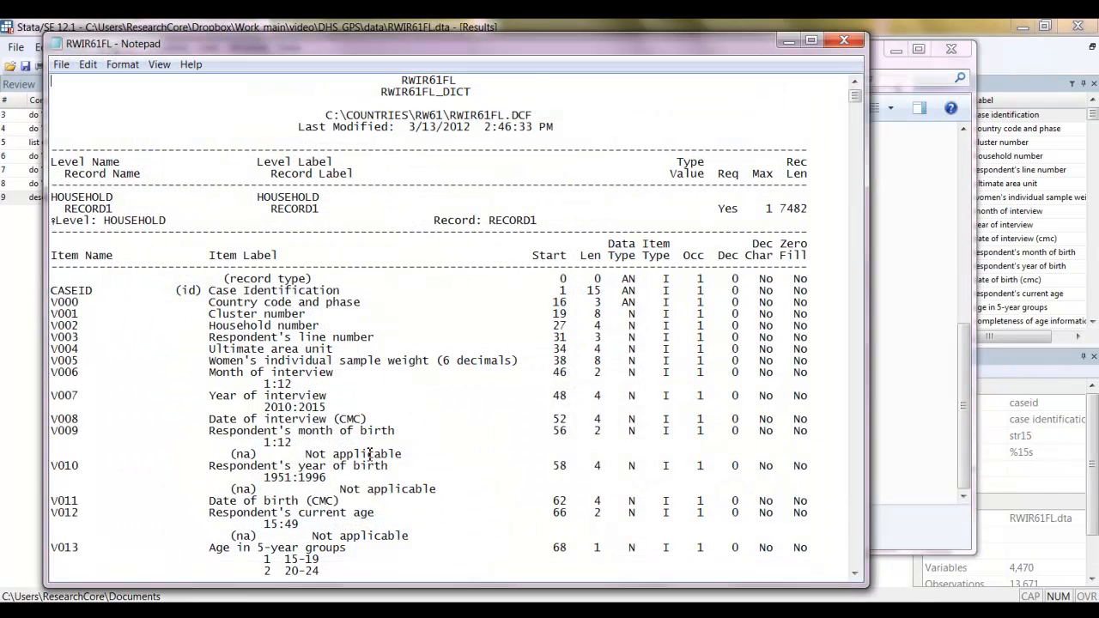
key(ctrl+f)
text(m14)
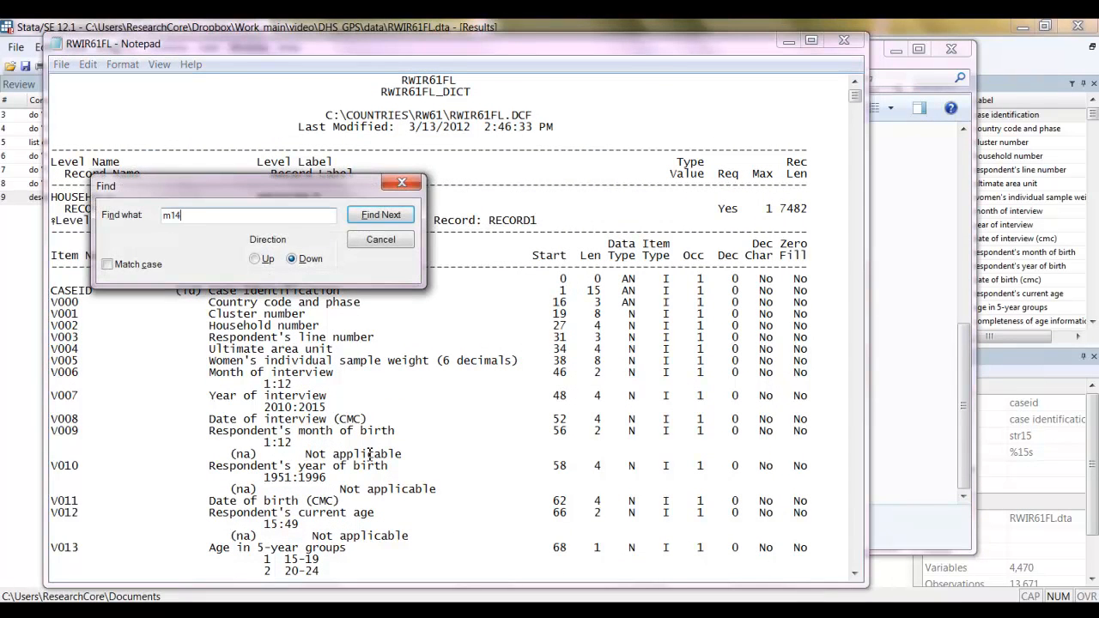
key(Return)
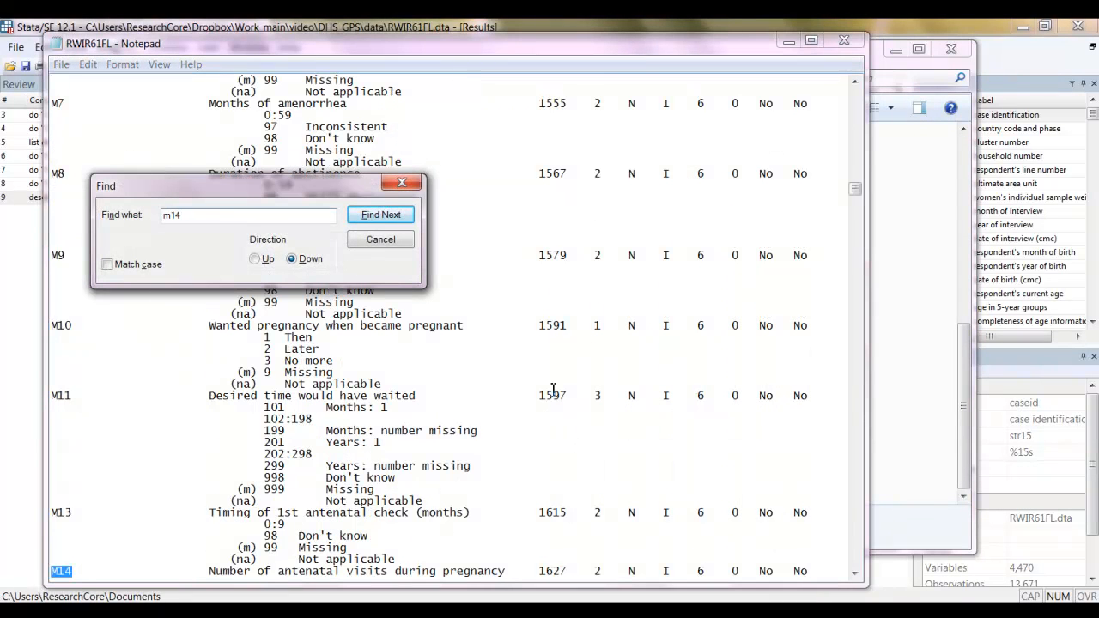
click(402, 183)
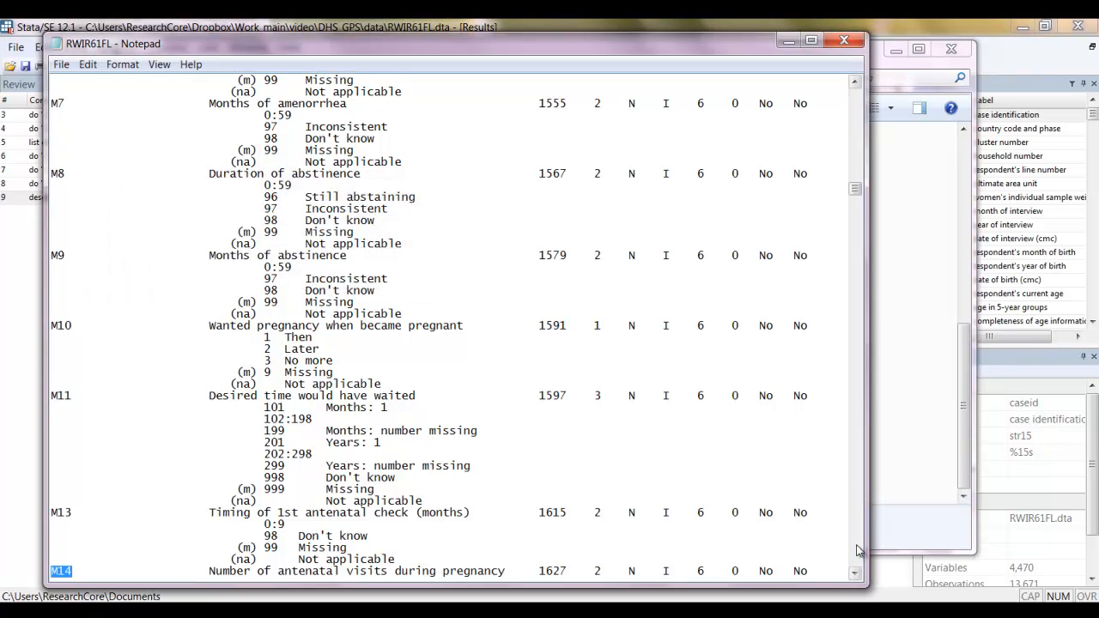
Step: Examine the M14 entry in the codebook, including its description and response codes
click(856, 574)
click(855, 574)
click(855, 574)
click(855, 573)
click(856, 573)
click(856, 574)
click(855, 574)
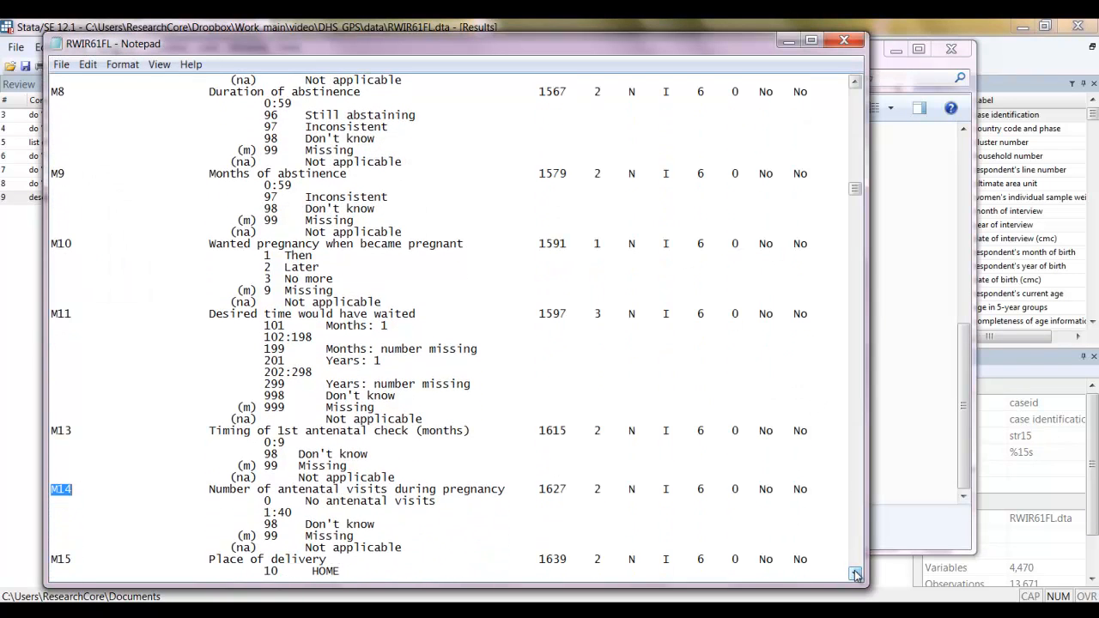
drag(211, 496, 487, 488)
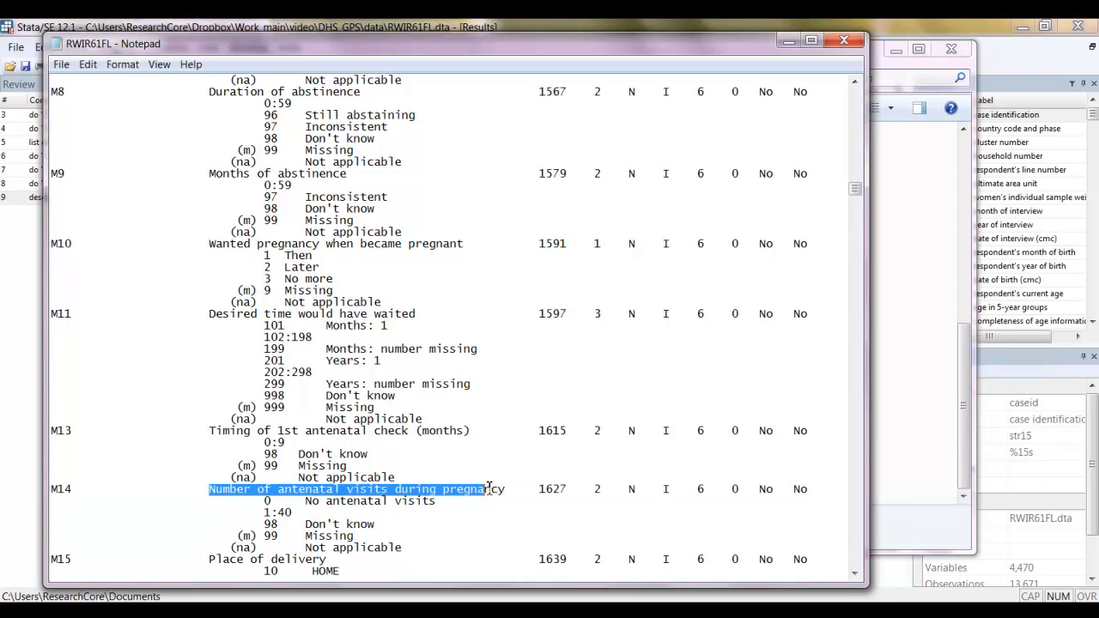
drag(492, 489, 505, 489)
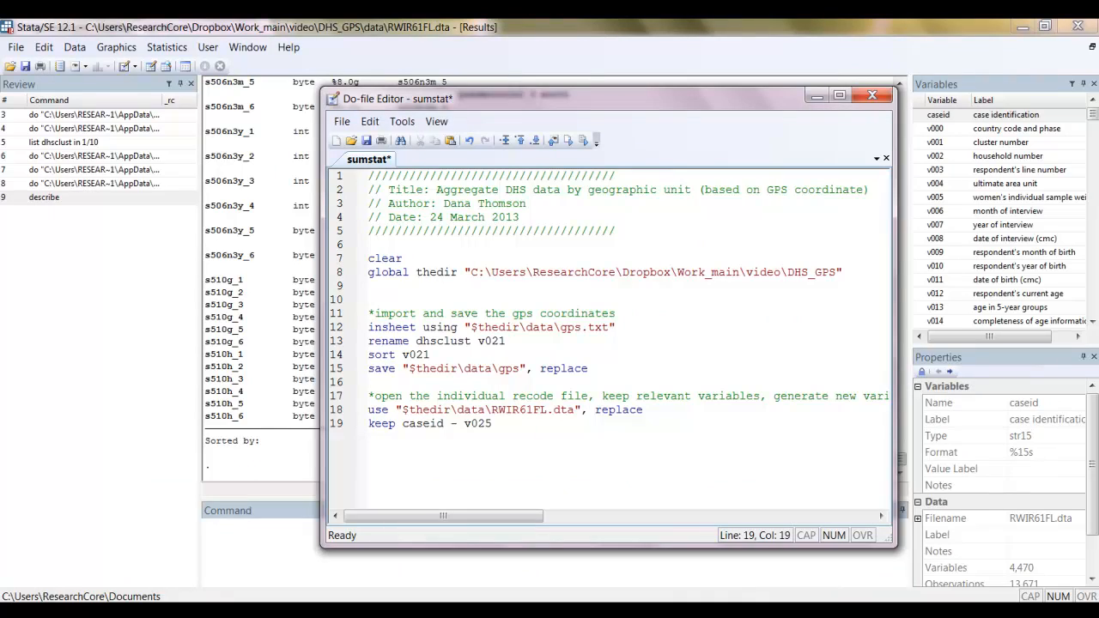
Step: Append m14* to the keep command and recode m14_1 into antenatal4, with 0/3 98 = 0 "<4 visits" and 4/40 = 1 "4+ visits"
text(m14)
key(Return)
text(recode )
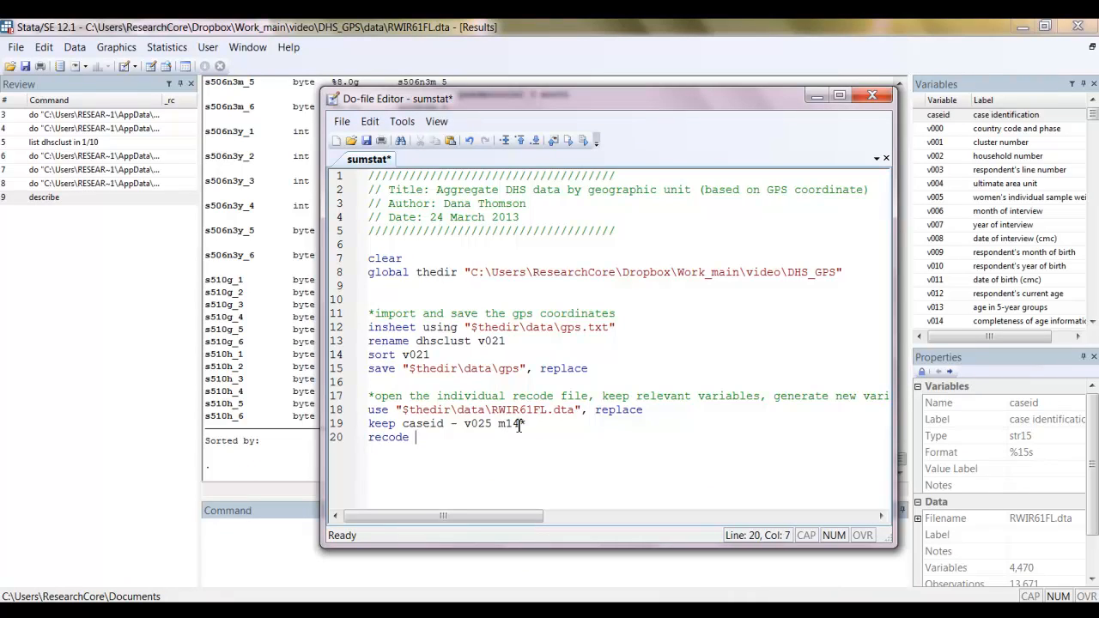
text(m14_1 (0/3 98 = 0 "<4 visits") (4/40)
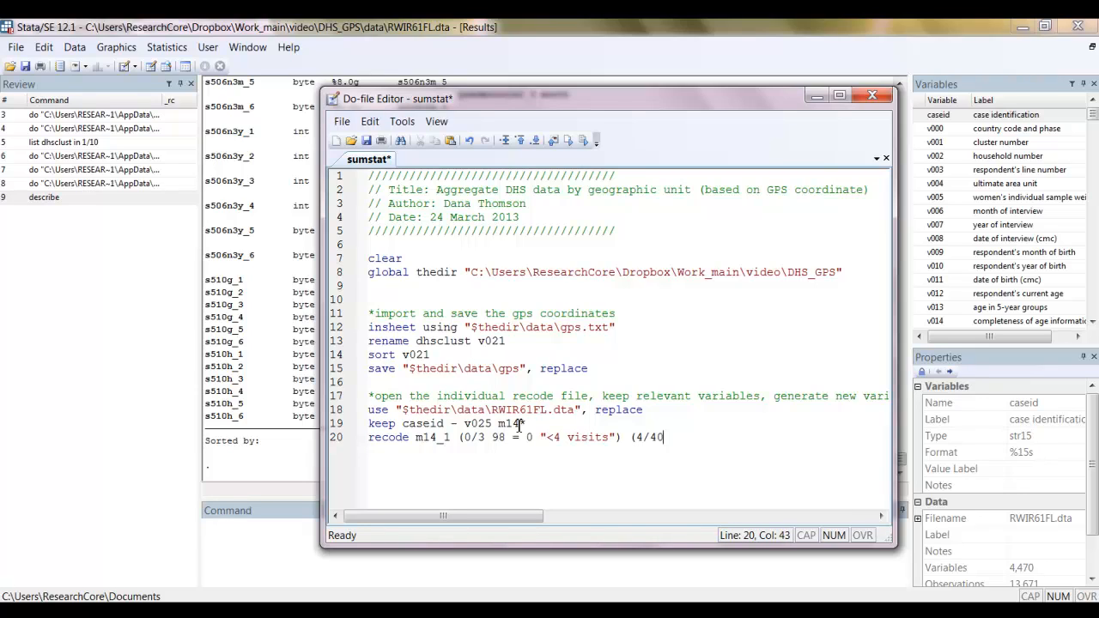
text(, gen(antenatal4))
key(Return)
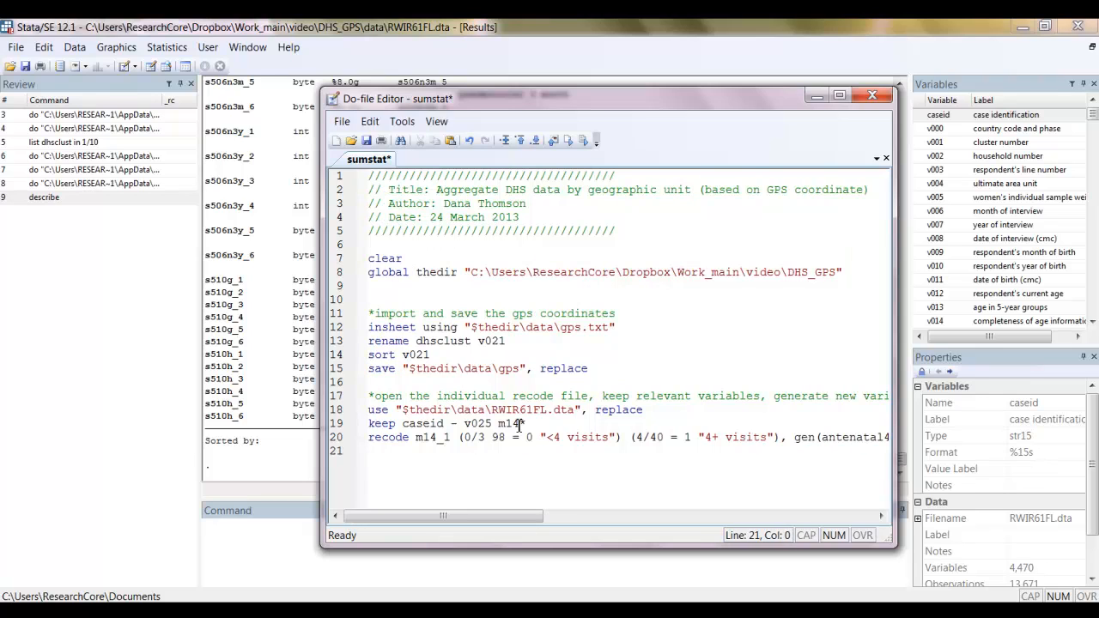
Step: Add gen weight = v005/1000000 and, above it, label antenatal4 as "Recommended 4+ antenatal visits (1=yes, 0=no)"
text(gen weight = v005/1000000)
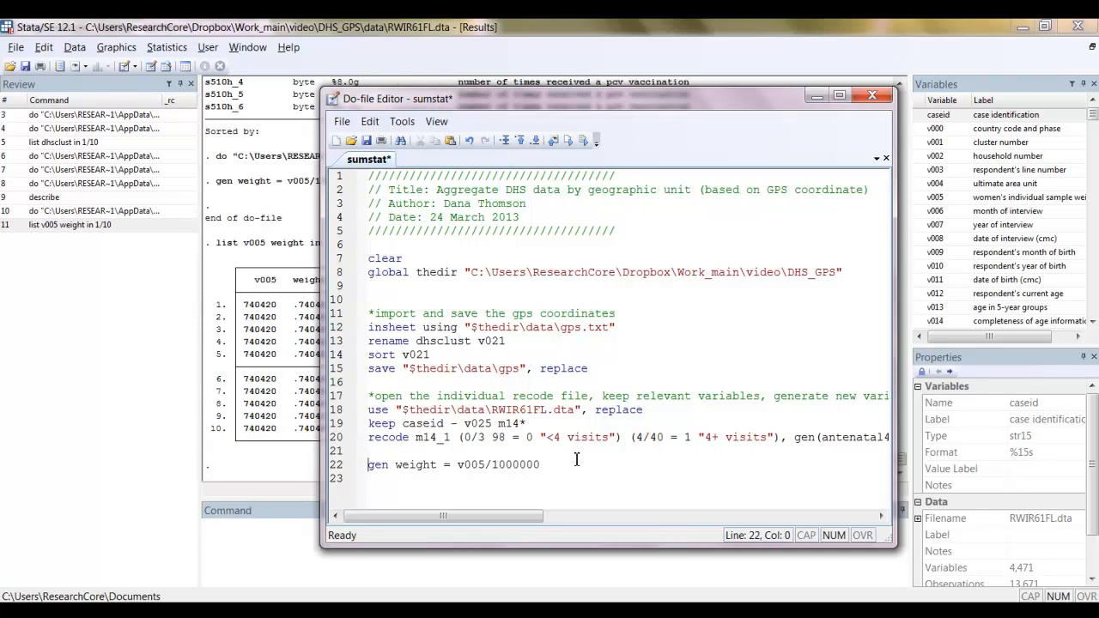
key(Up)
text(label var antenatal4 "Recommended 4+ antenatal visits (1=yes,0=no)
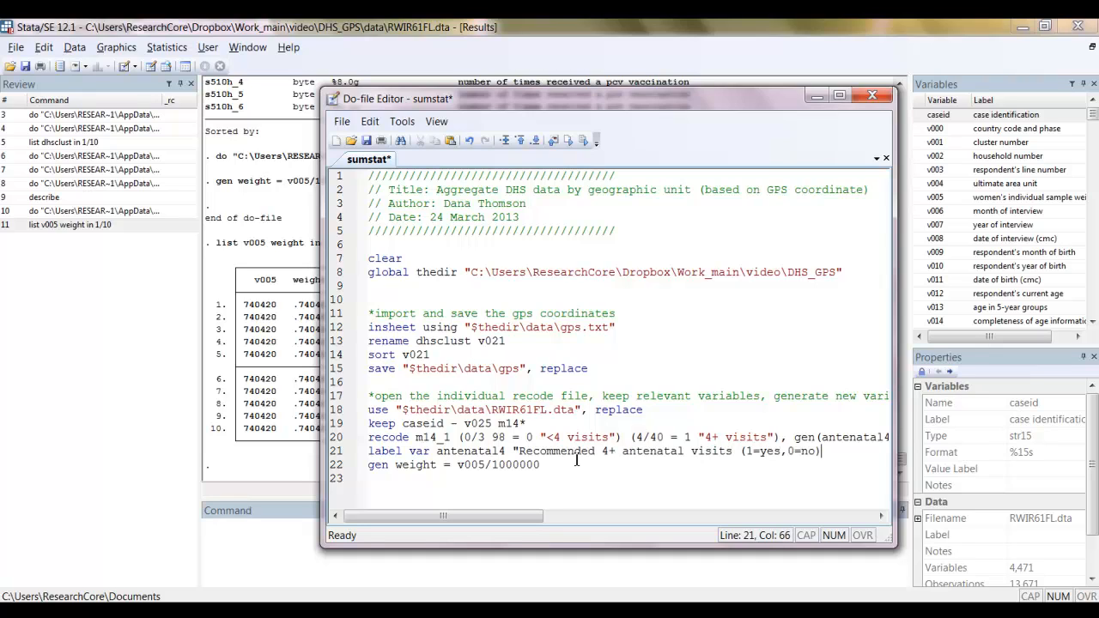
key(Left)
key(Left)
key(Right)
key(Right)
key(Right)
key(Right)
key(Down)
key(Down)
Step: Add the line tab antenatal4 below the weight command and run it
text(tab antenatal)
text(4)
key(Return)
Step: Add the lines sort v021 and save "$thedir\data\ir", replace, and run them
text(so)
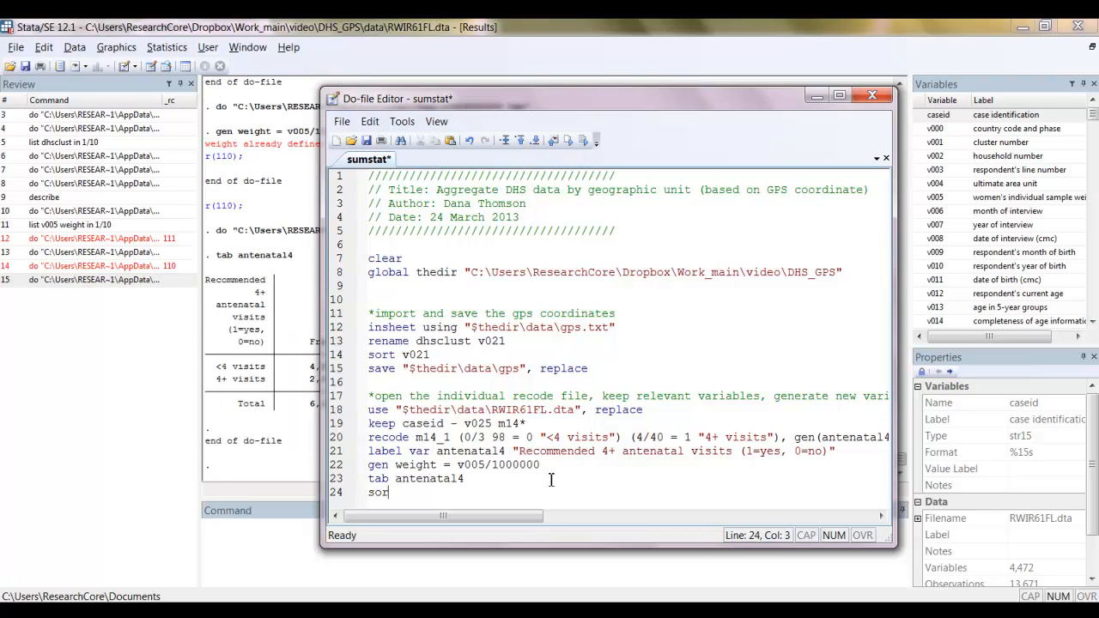
text(rt v021)
key(Return)
text(sa)
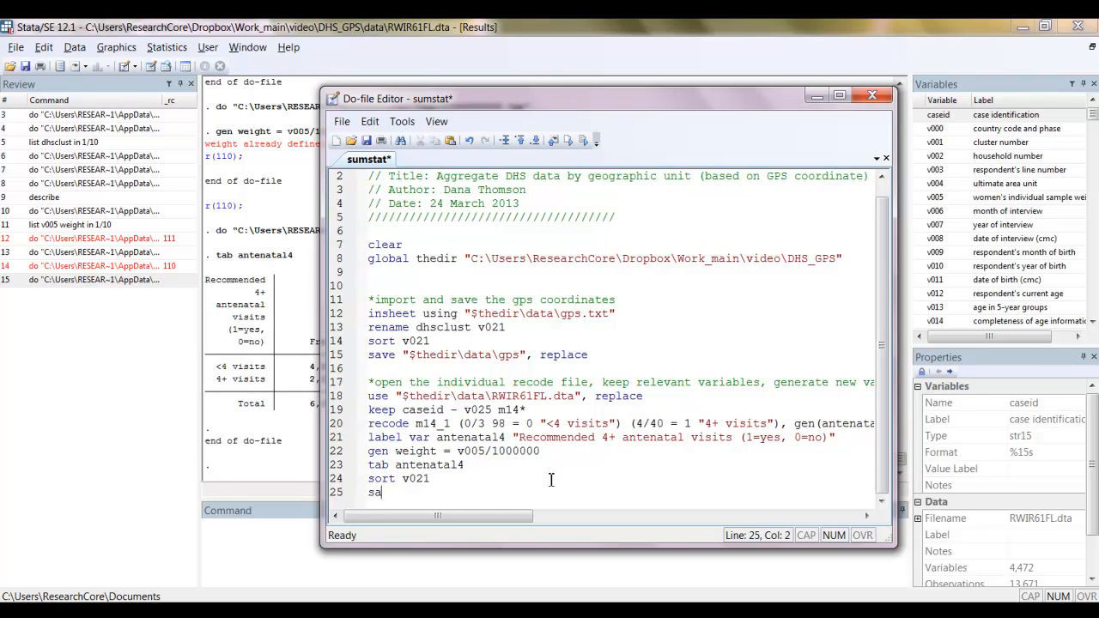
text(ve "$thedir)
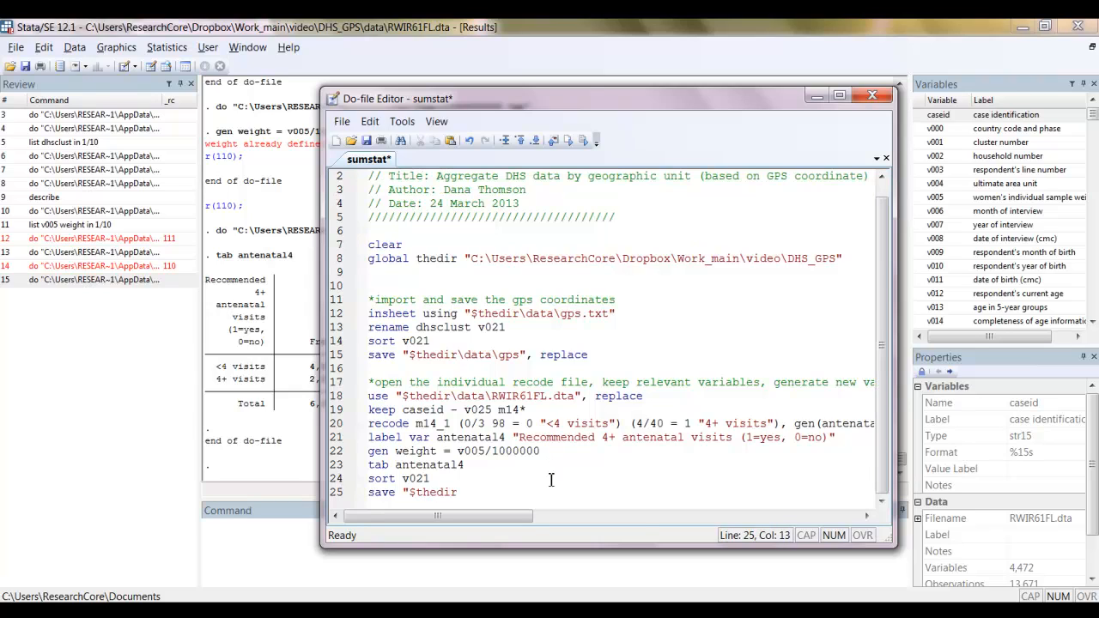
text(\data\ir", repalce)
key(BackSpace)
key(BackSpace)
text(lace)
key(Return)
key(Return)
key(ctrl+d)
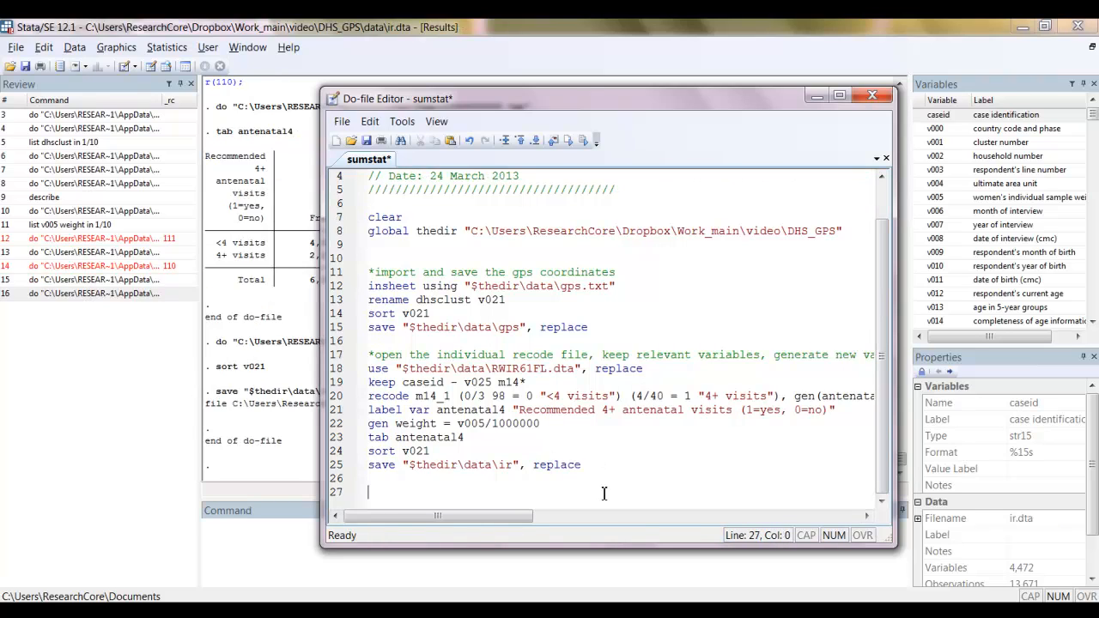
Step: Add the comment *merge the gps and ir data and the command merge m:1 v021 using "$thedir\data\gps", run it and check the match result
text(*merge the)
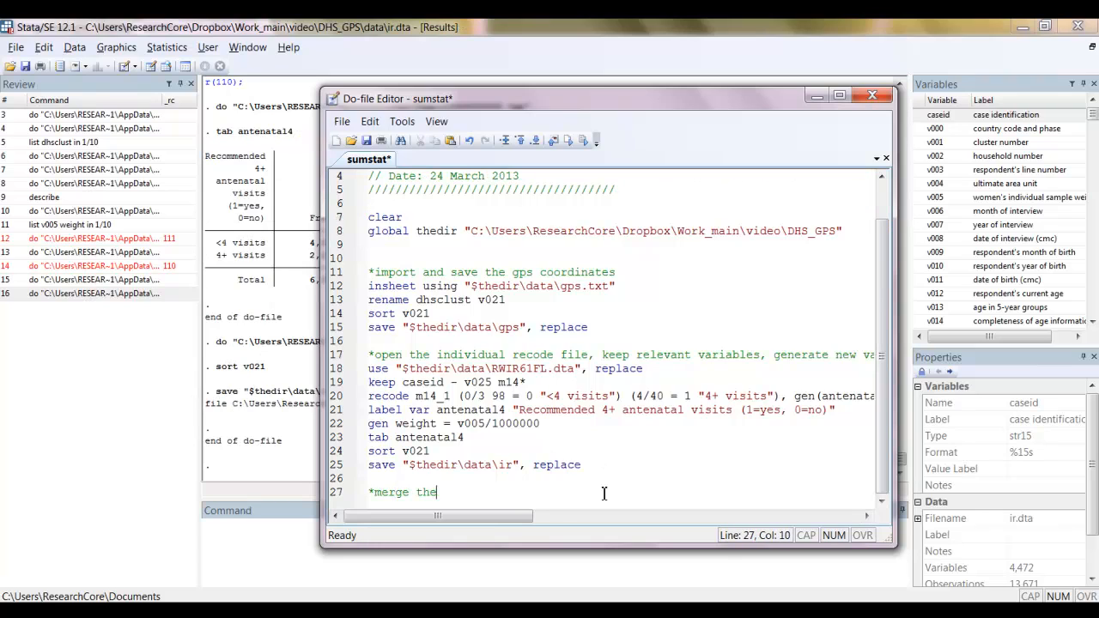
text( gps and ir data)
key(Return)
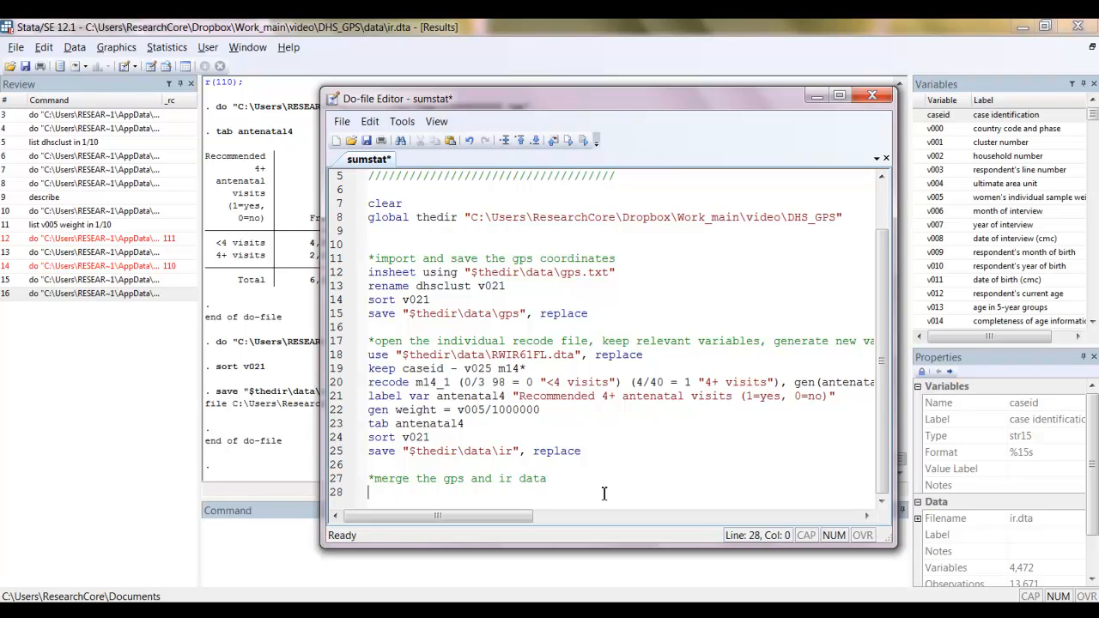
text(merge m:1 )
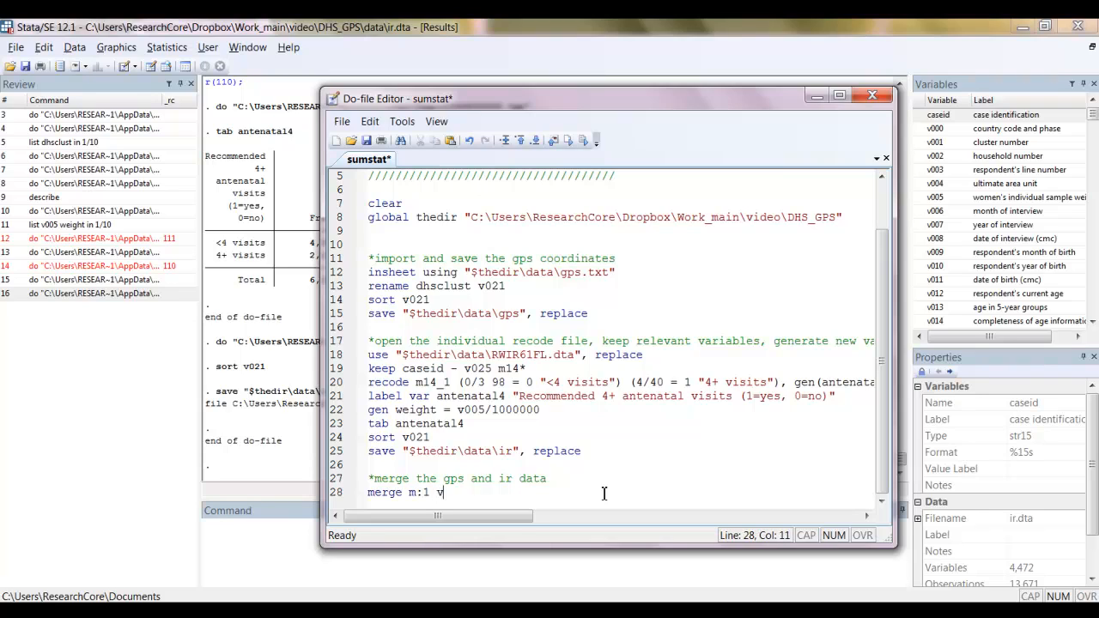
text(v021 using "$thedir\data\gps)
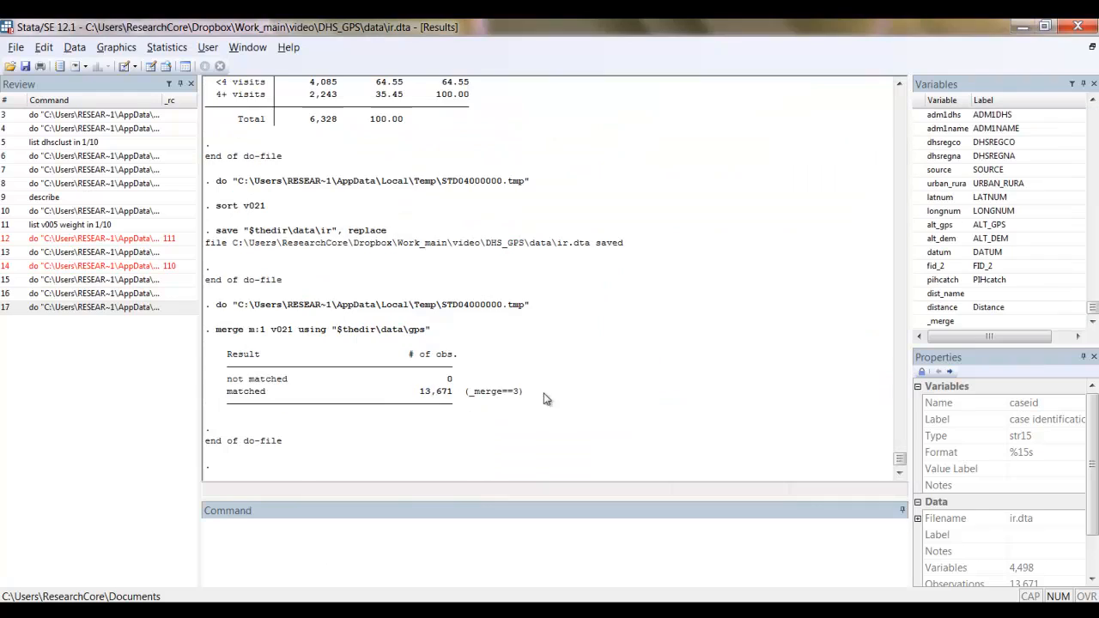
drag(544, 394, 195, 391)
key(alt+Tab)
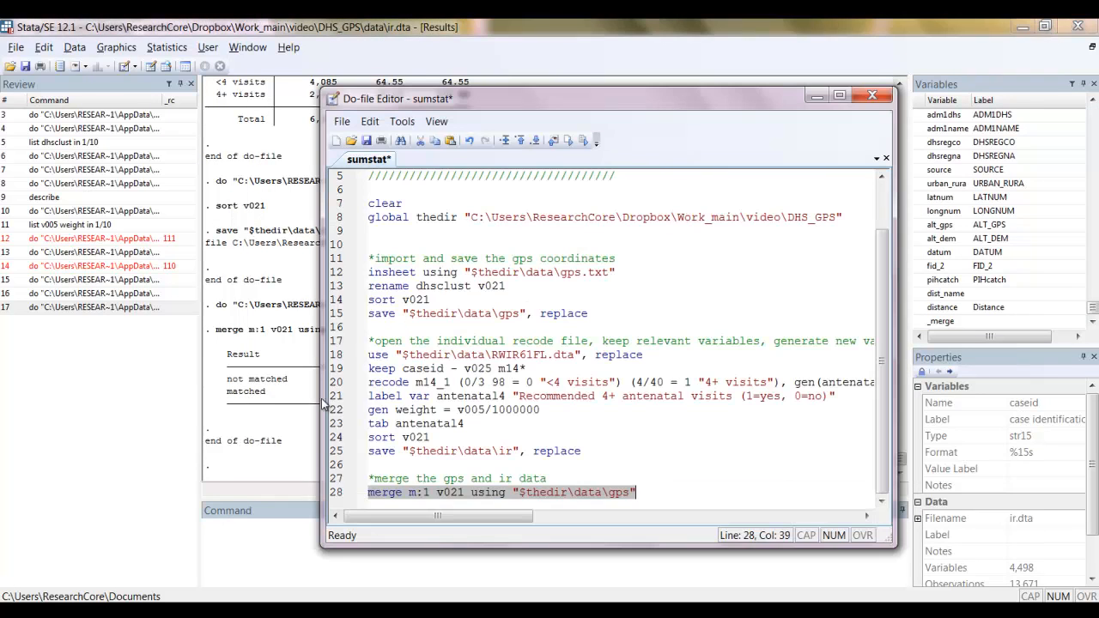
Step: Add the lines drop _merge and save "$thedir\data\ir", replace below the merge command, and run them
key(Return)
text(drop _merge)
key(Return)
text(save "$thedir\dat)
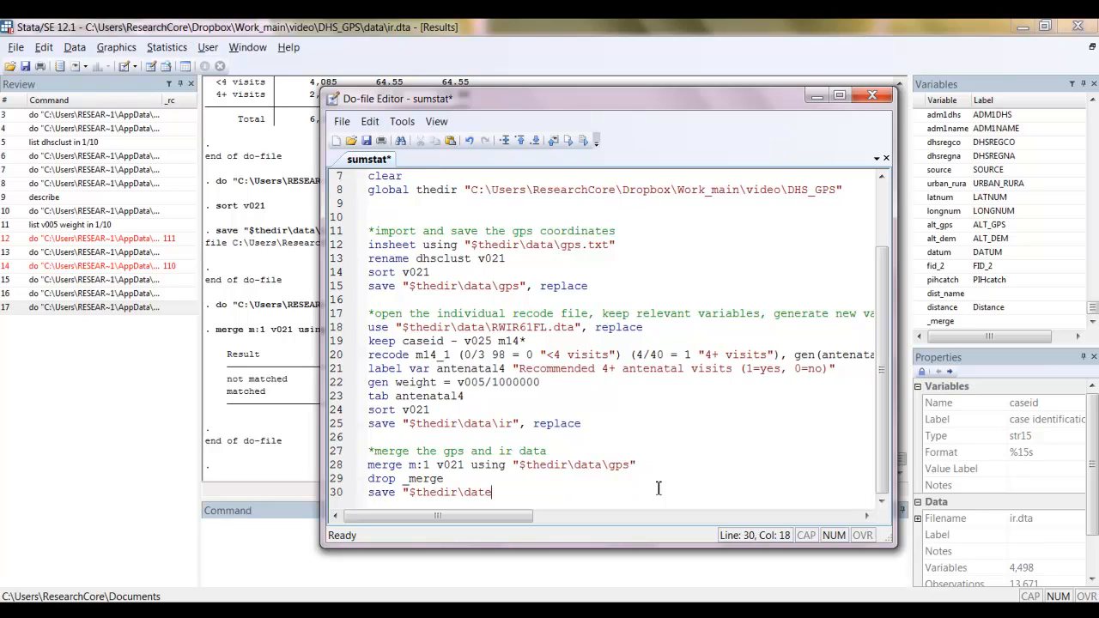
text(a\ir", replace)
key(ctrl+d)
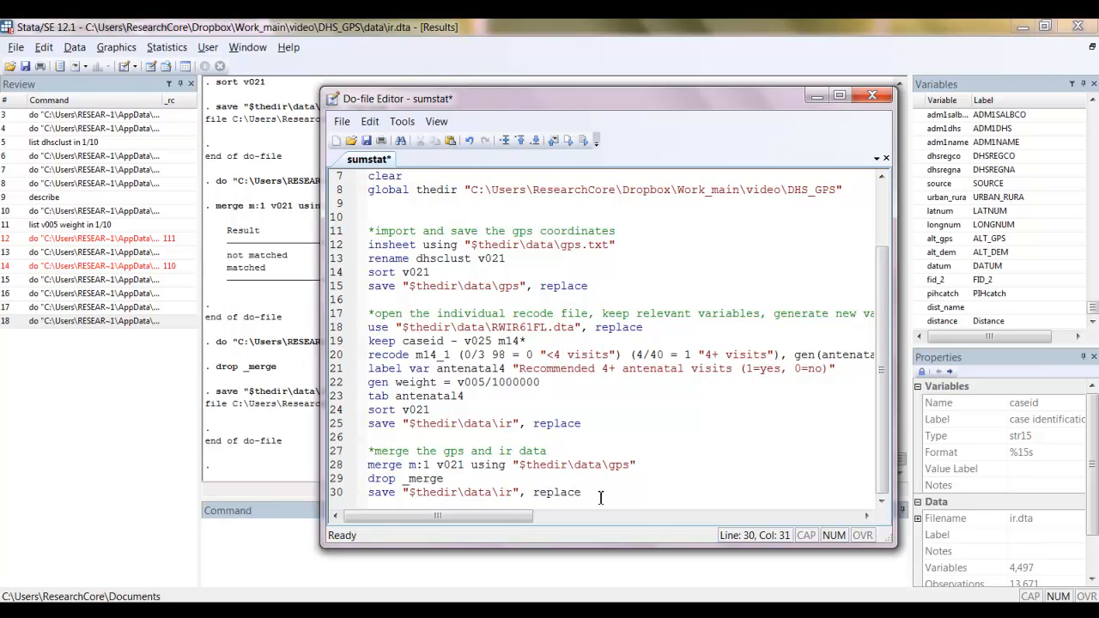
Step: Start a *summary statistics section with the survey design svyset [pweight = weight], psu(v021) strata(v023)
key(Return)
key(Return)
key(Return)
text(*summary statis)
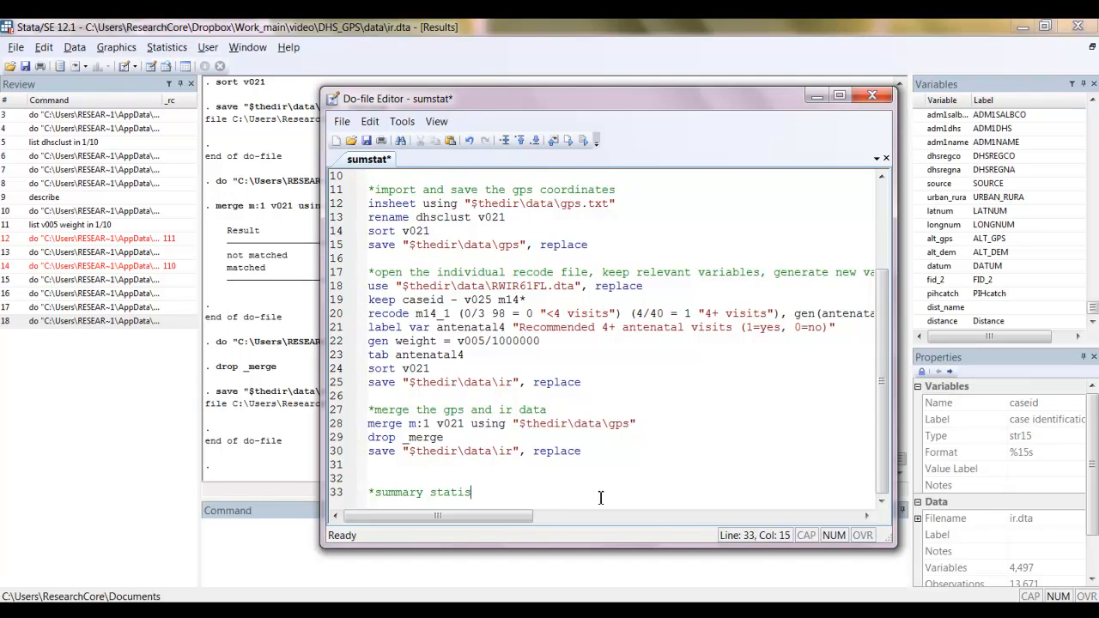
text(tics)
key(Return)
text(svyset)
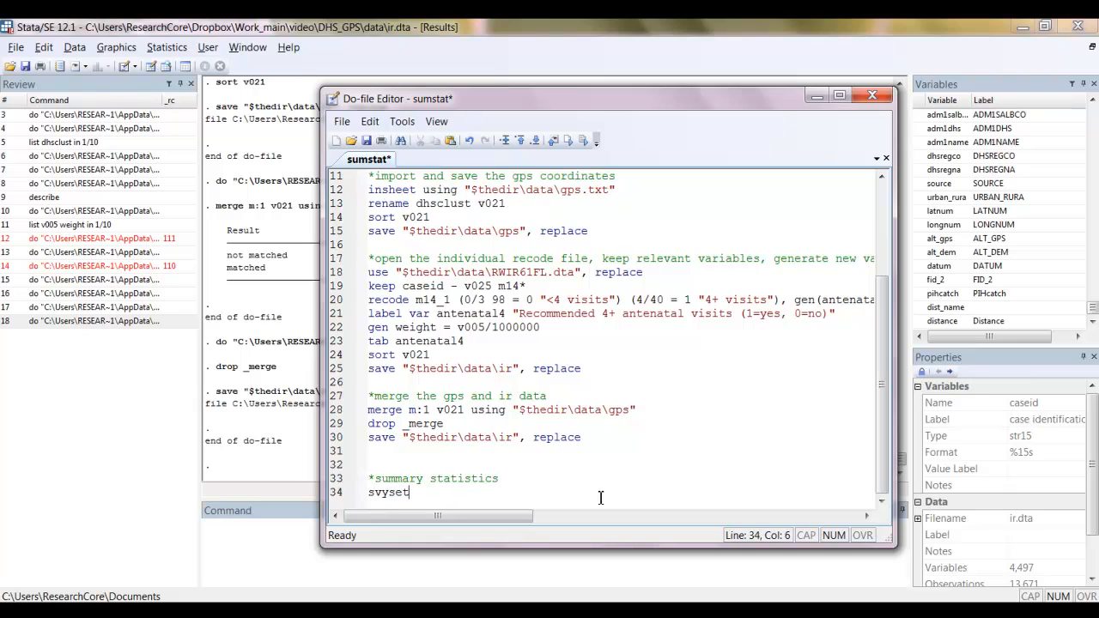
text( [pweight = weight], psu(v021) strata)
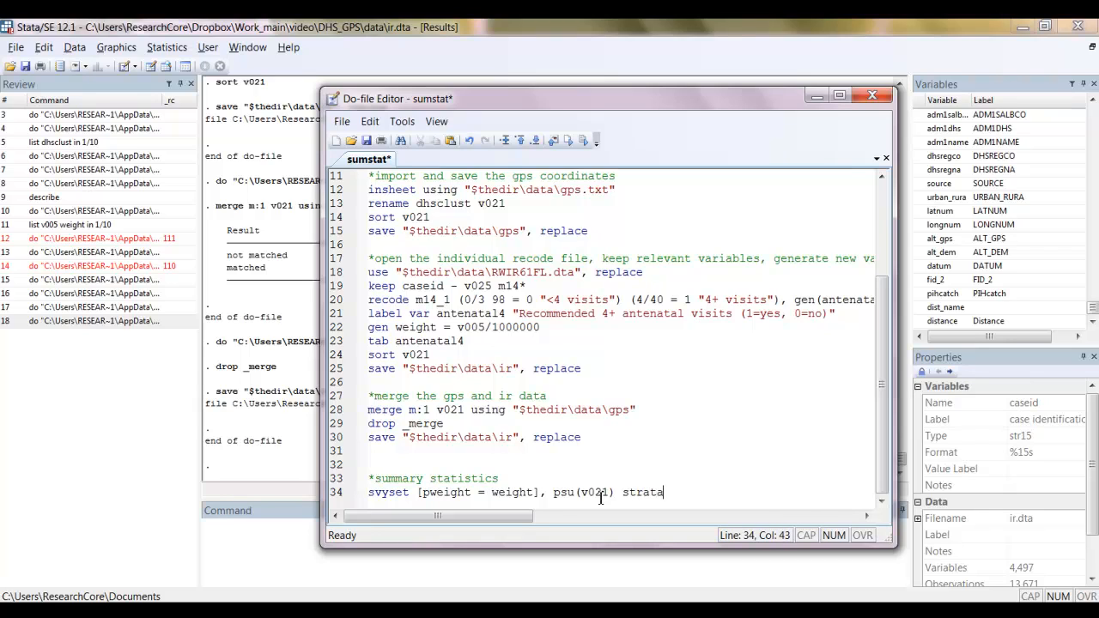
text((v023))
key(Return)
Step: Add the command svy: tab dist_name antenatal4, percent row and run it
text(svy: tab di)
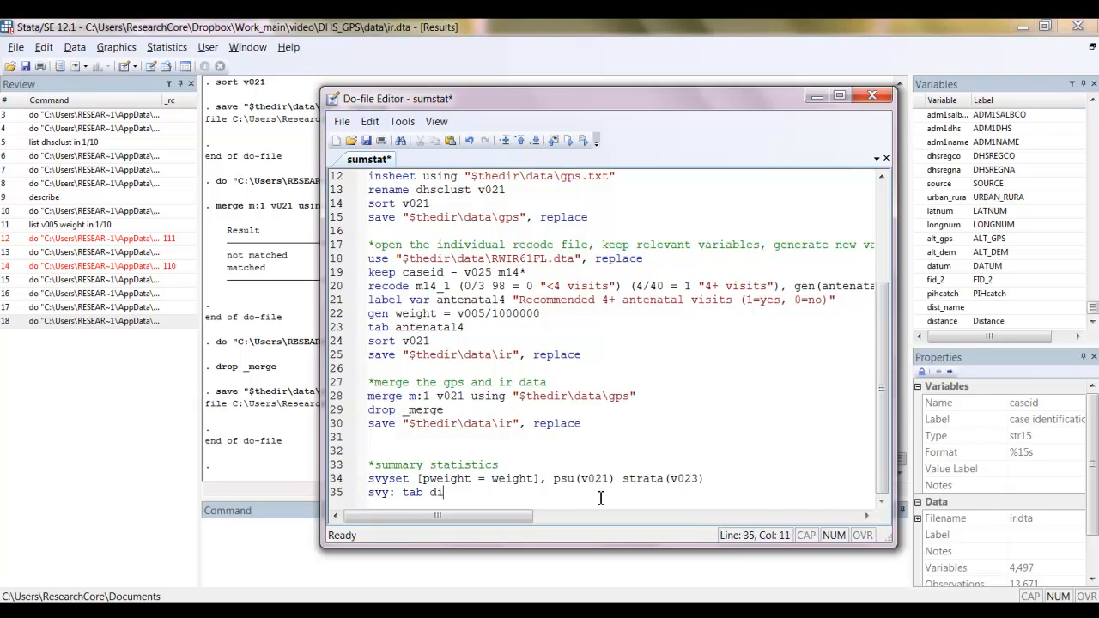
text(st_name antenatal4, percent)
key(ctrl+d)
text(row)
drag(688, 491, 365, 494)
click(583, 140)
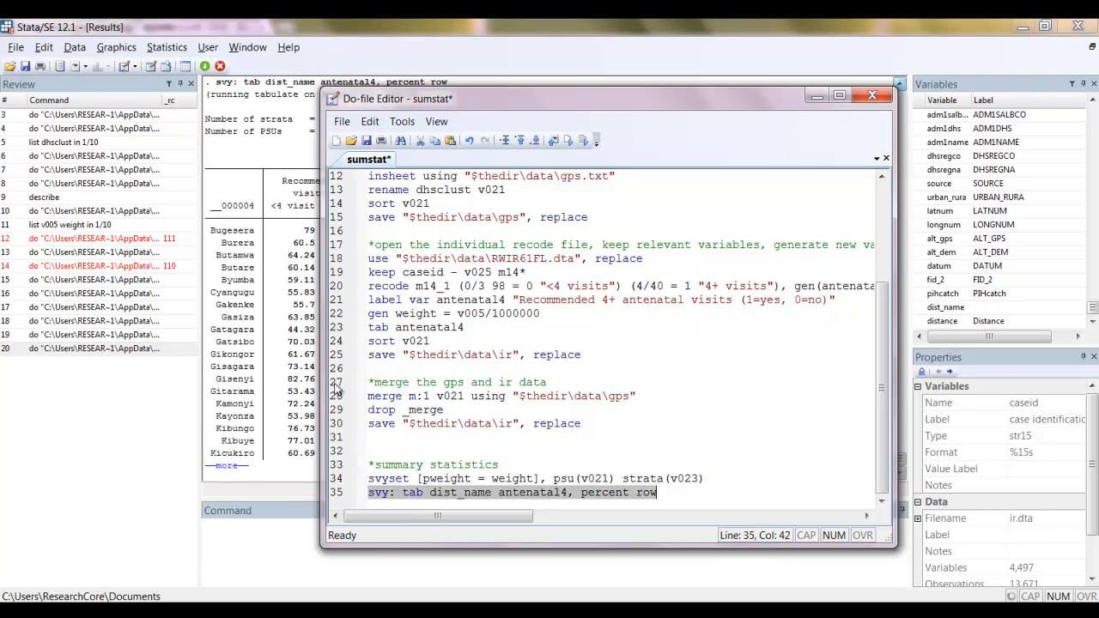
Step: Display the full tabulation by district, copy the table, and paste it into cell A1 of a blank Excel workbook
click(226, 467)
scroll(900, 84, up, 4)
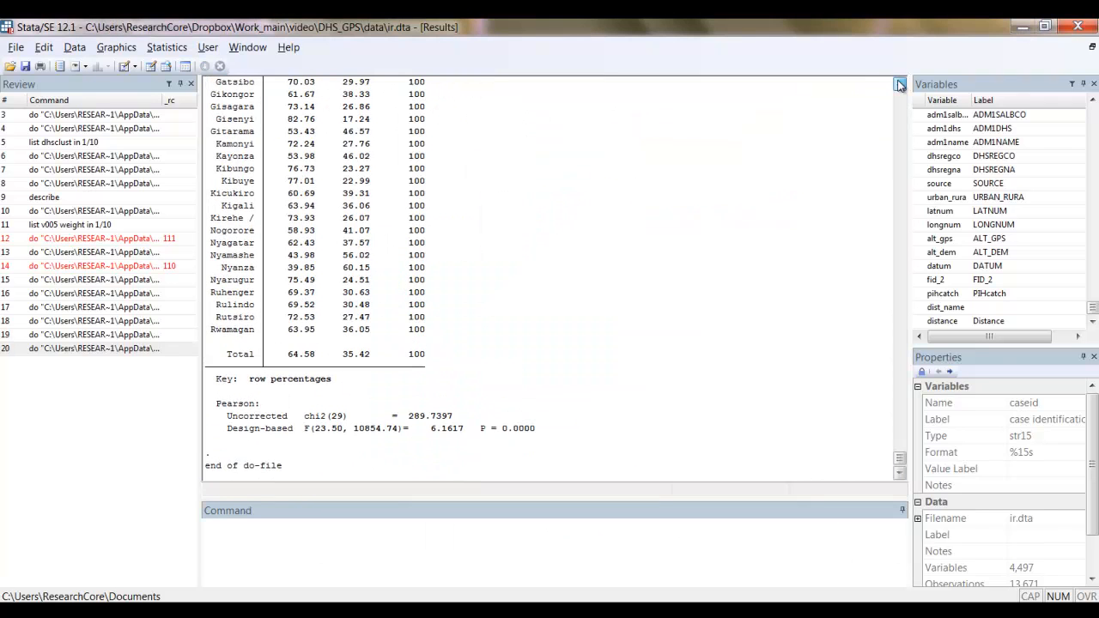
drag(334, 181, 374, 181)
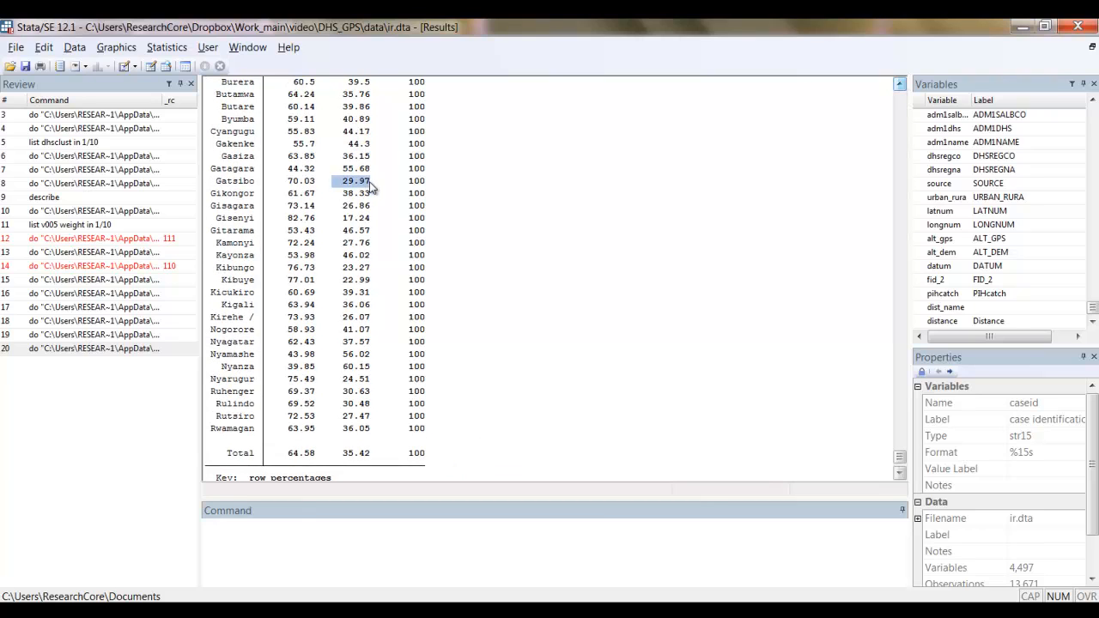
drag(447, 432, 185, 376)
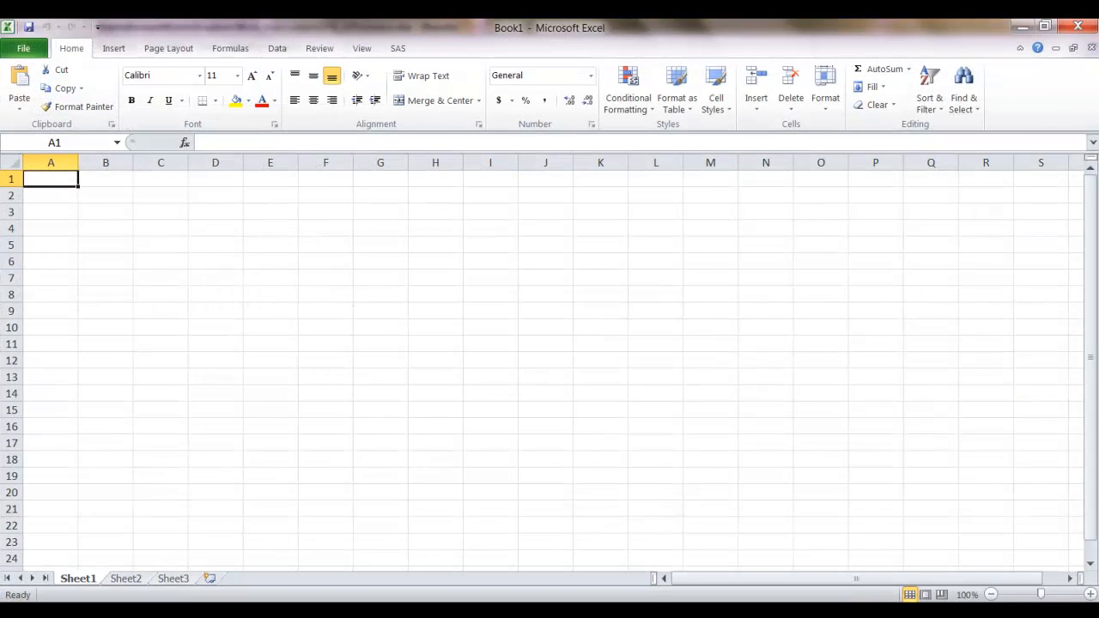
key(ctrl+v)
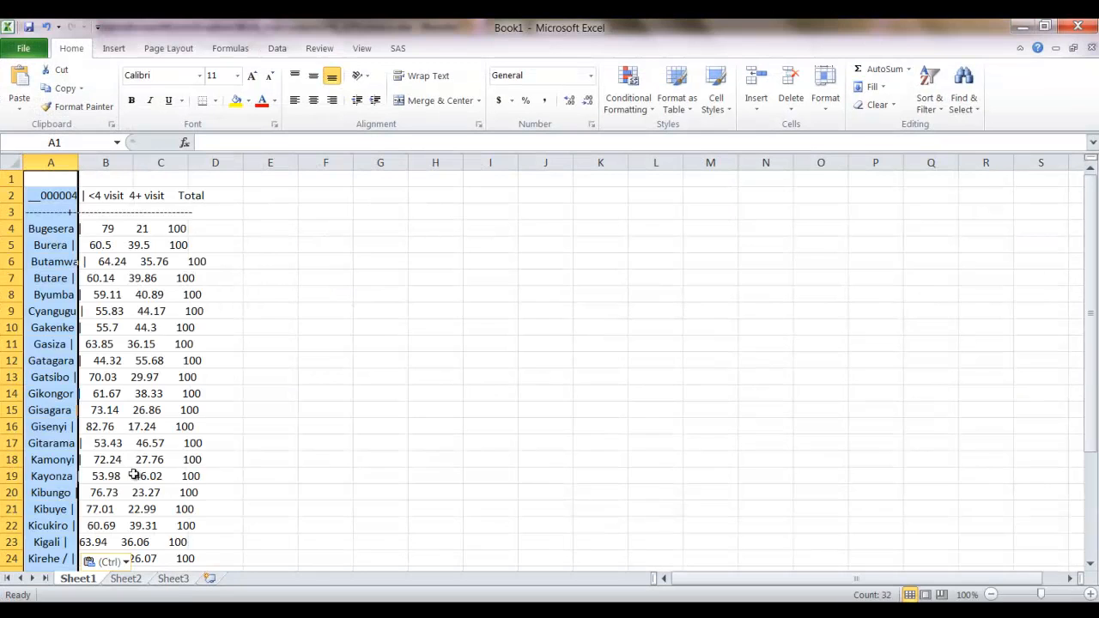
Step: Split the pasted table text in column A into separate columns with Text to Columns
click(276, 48)
click(406, 94)
click(645, 450)
click(739, 449)
Step: Delete the first three rows of the worksheet above the district data
drag(12, 179, 12, 213)
right_click(12, 196)
click(73, 312)
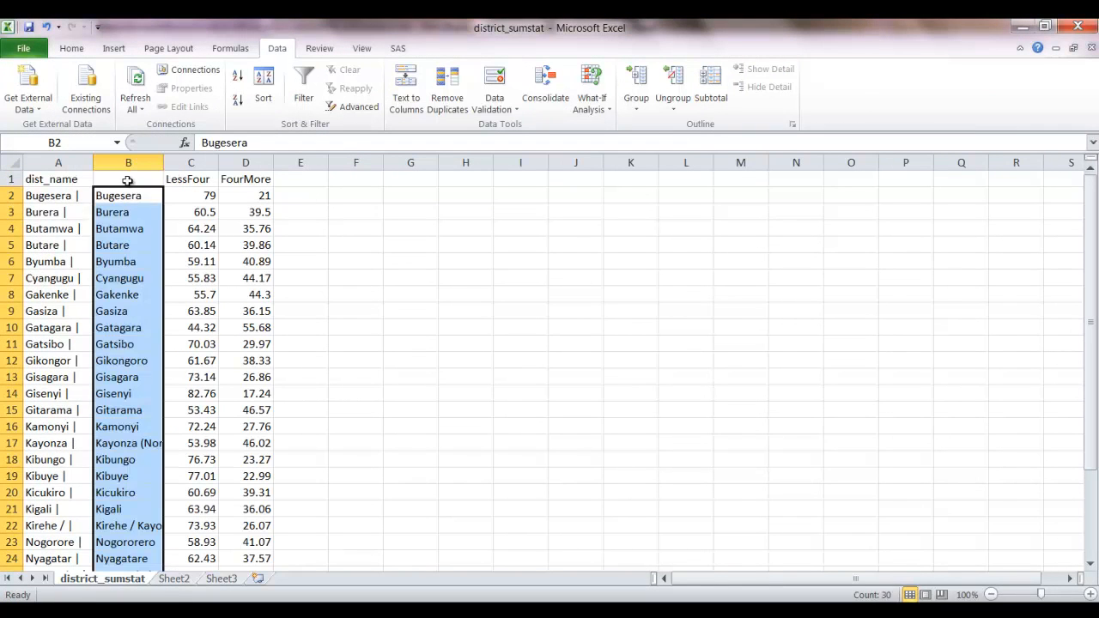
Step: Delete column A, which holds the truncated district names, from the district_sumstat sheet
right_click(58, 162)
click(94, 294)
click(285, 294)
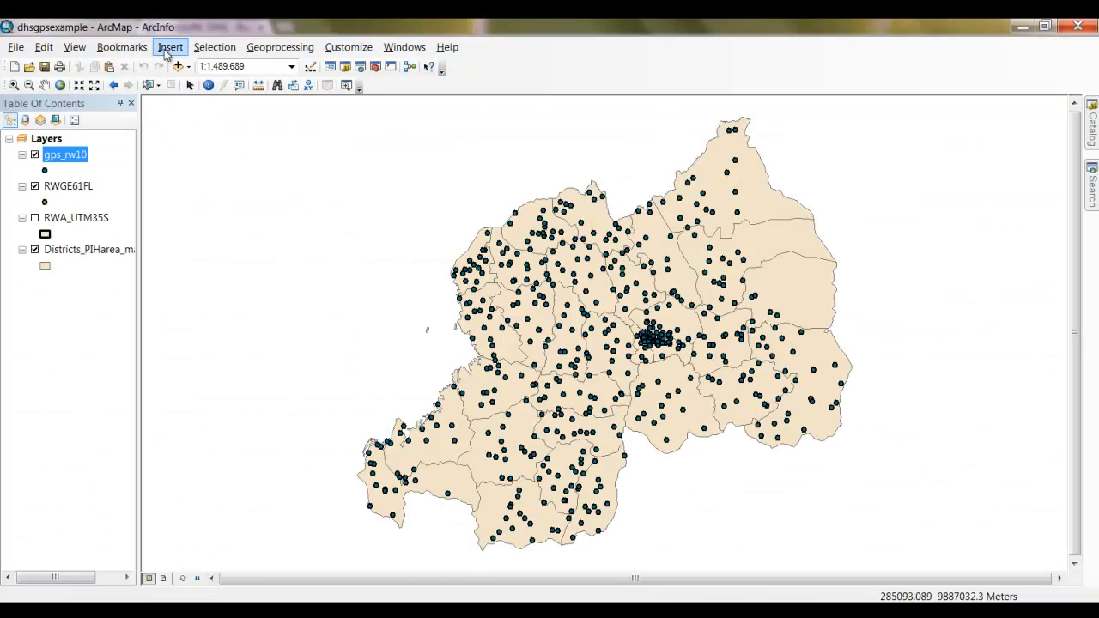
Step: Add district_sumstat.csv to the ArcMap document and join it to the Districts_PIHarea_maplibrary layer on dist_name, keeping all records
click(179, 67)
click(413, 245)
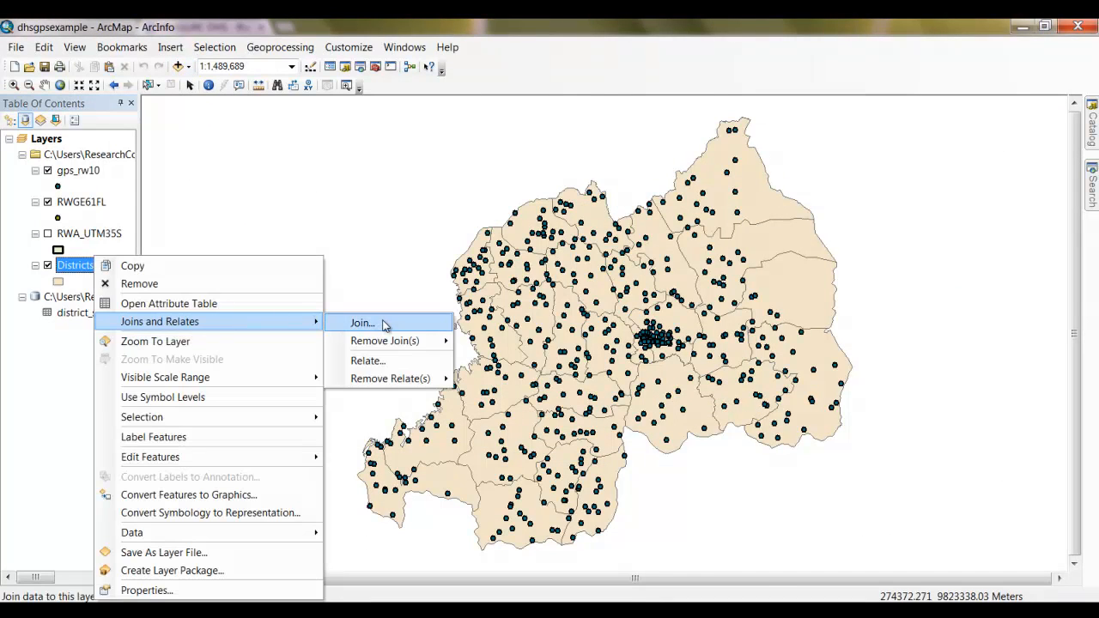
click(382, 321)
click(502, 158)
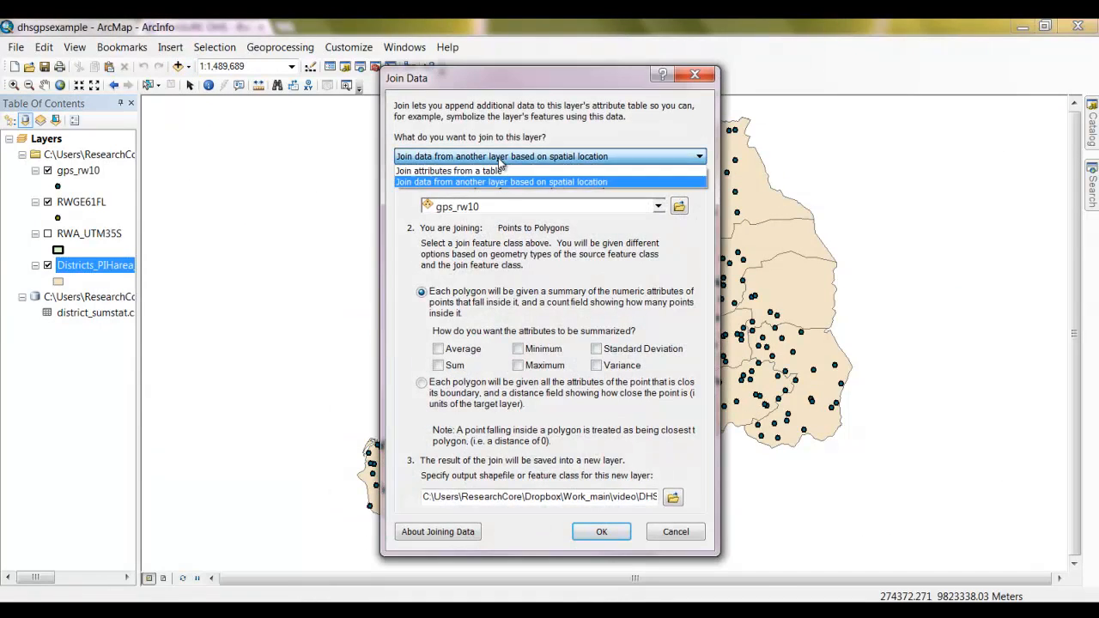
click(499, 169)
click(503, 211)
click(499, 248)
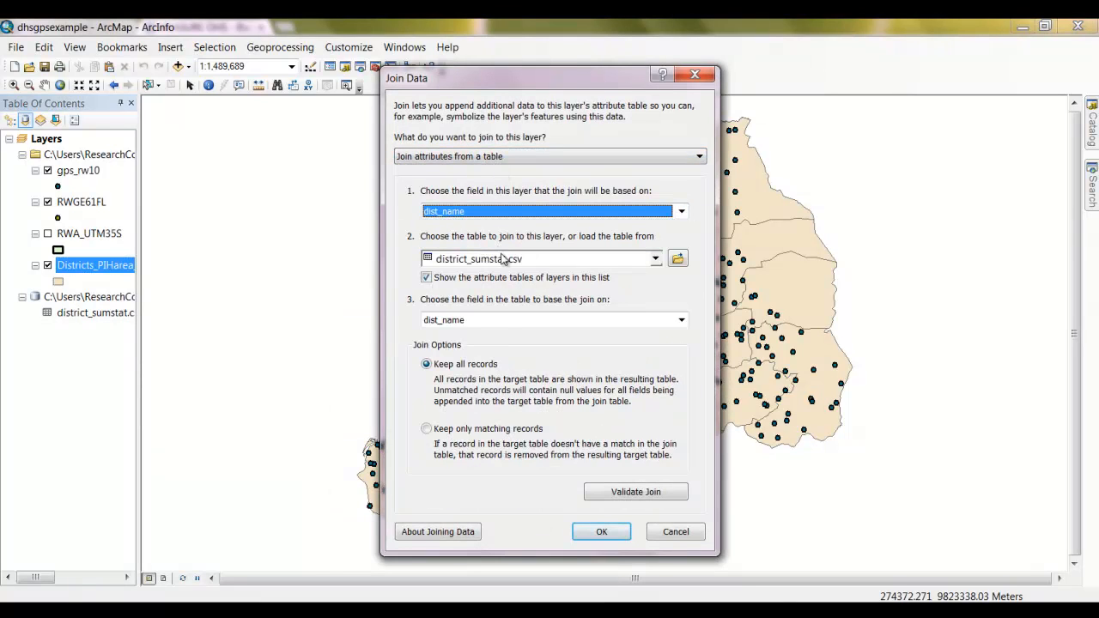
click(601, 532)
Step: Widen the table of contents and open the attribute table of the Districts_PIHarea_maplibrary layer
drag(209, 254, 225, 254)
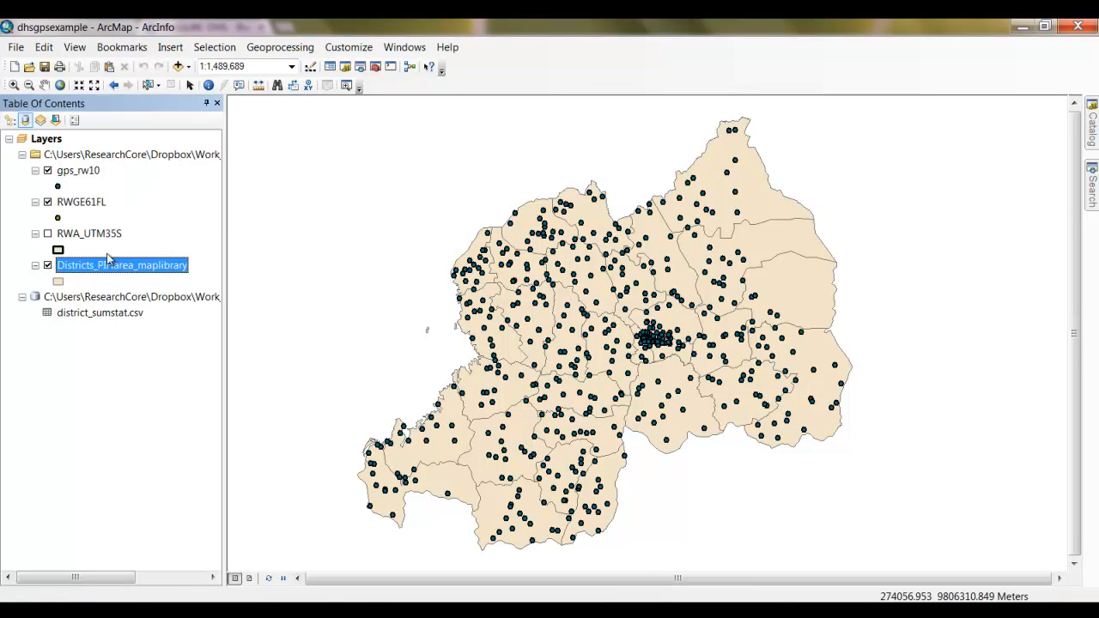
right_click(96, 265)
click(153, 304)
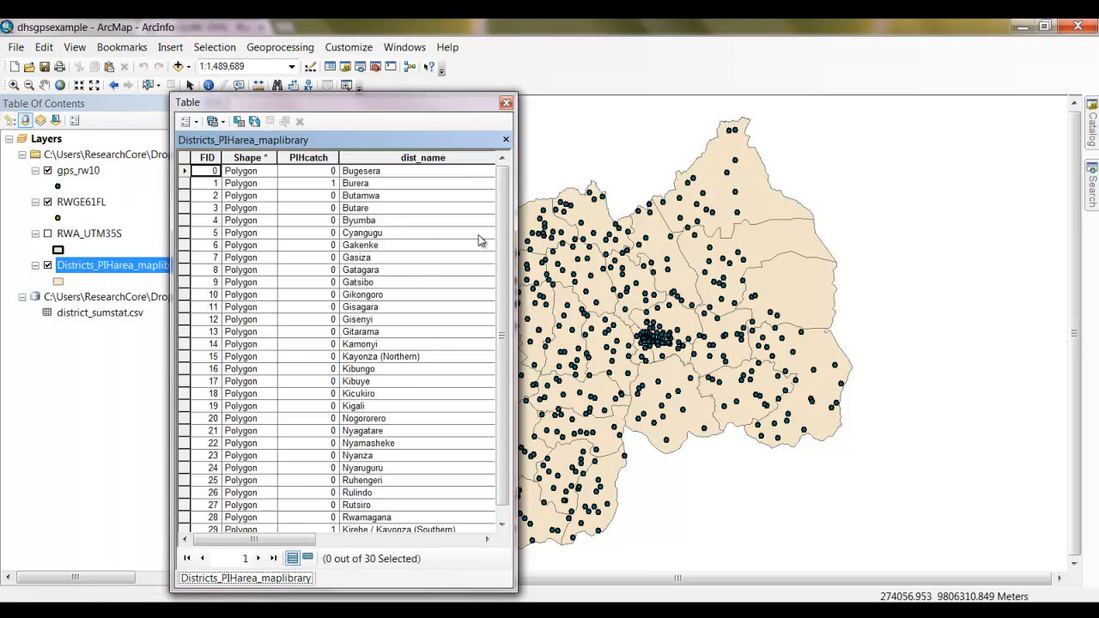
Step: Widen the attribute table to examine the columns joined to the district records
drag(516, 250, 955, 302)
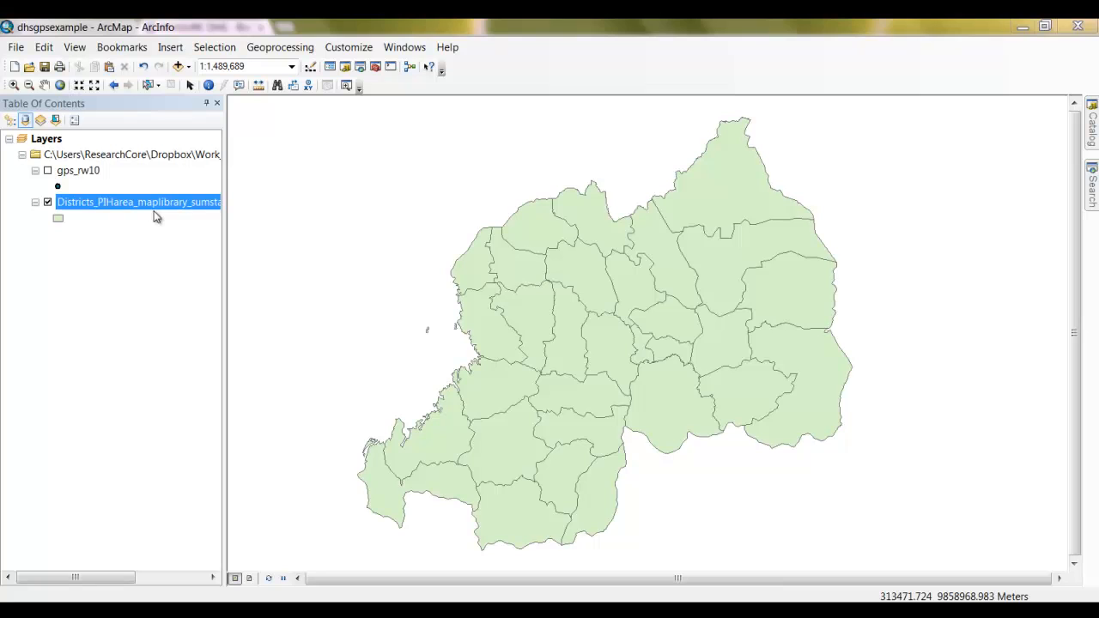
Step: Symbolize the Districts_PIHarea_maplibrary_sumstats layer with graduated colors on FourMore, using 4 classes and a light-to-dark red color ramp
double_click(146, 203)
click(515, 196)
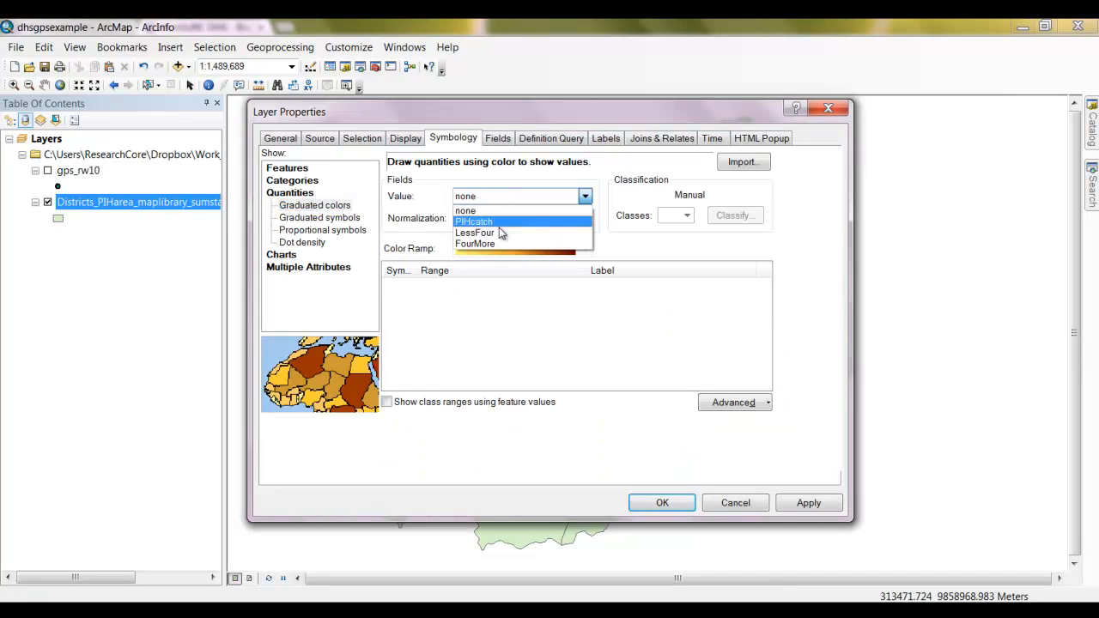
click(495, 242)
click(687, 216)
click(672, 237)
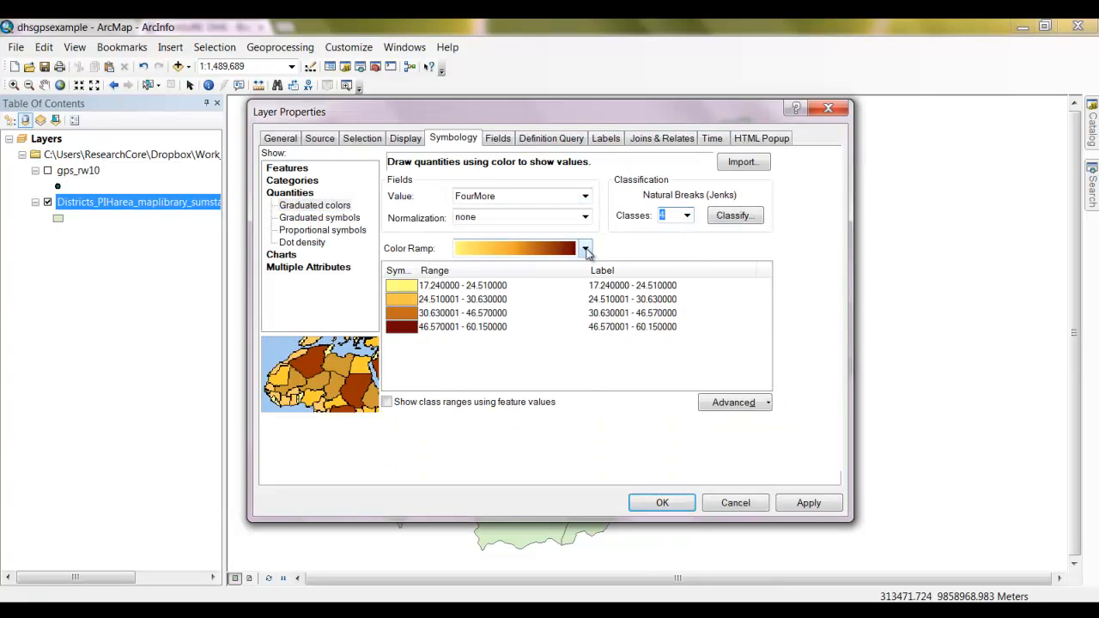
click(586, 248)
click(567, 249)
click(662, 503)
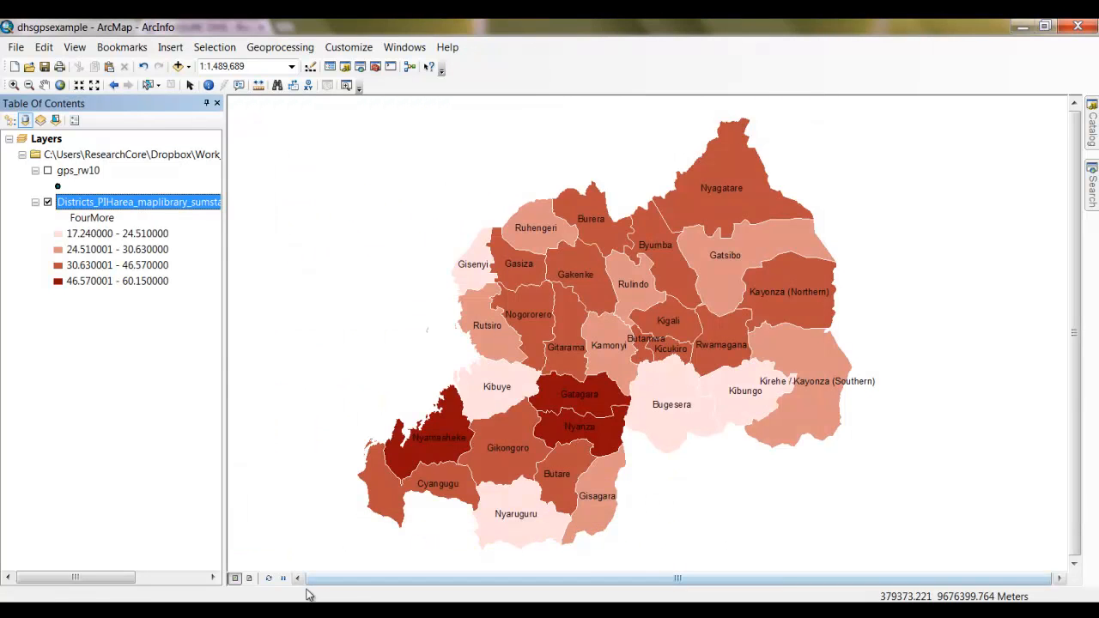
Step: Set the map layout page to Landscape orientation and enlarge the districts within the data frame
click(249, 578)
click(17, 47)
click(80, 217)
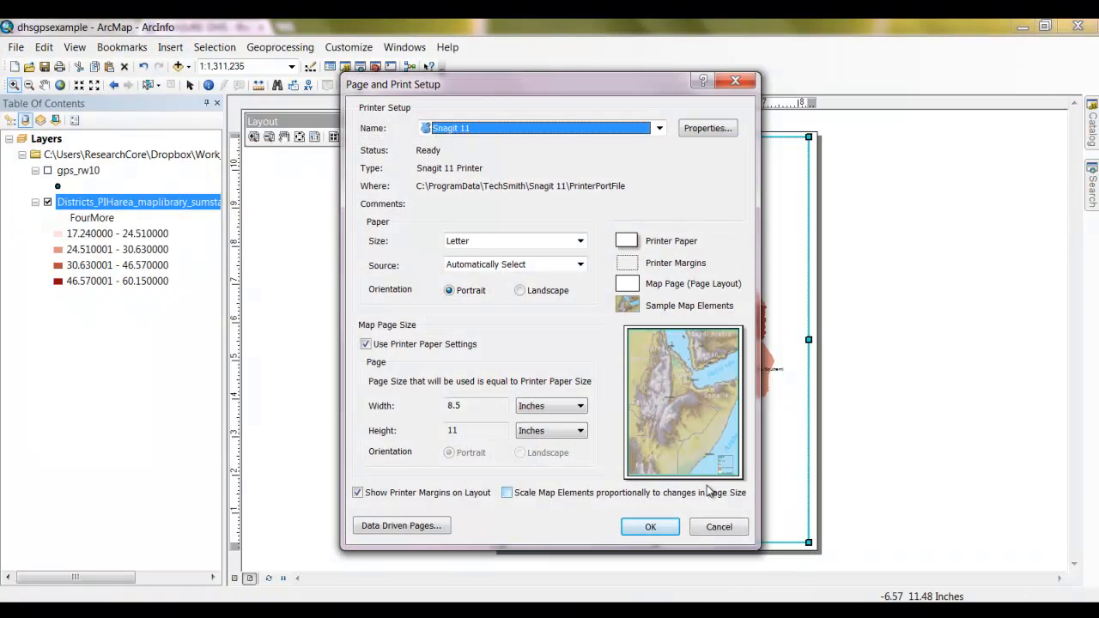
click(520, 290)
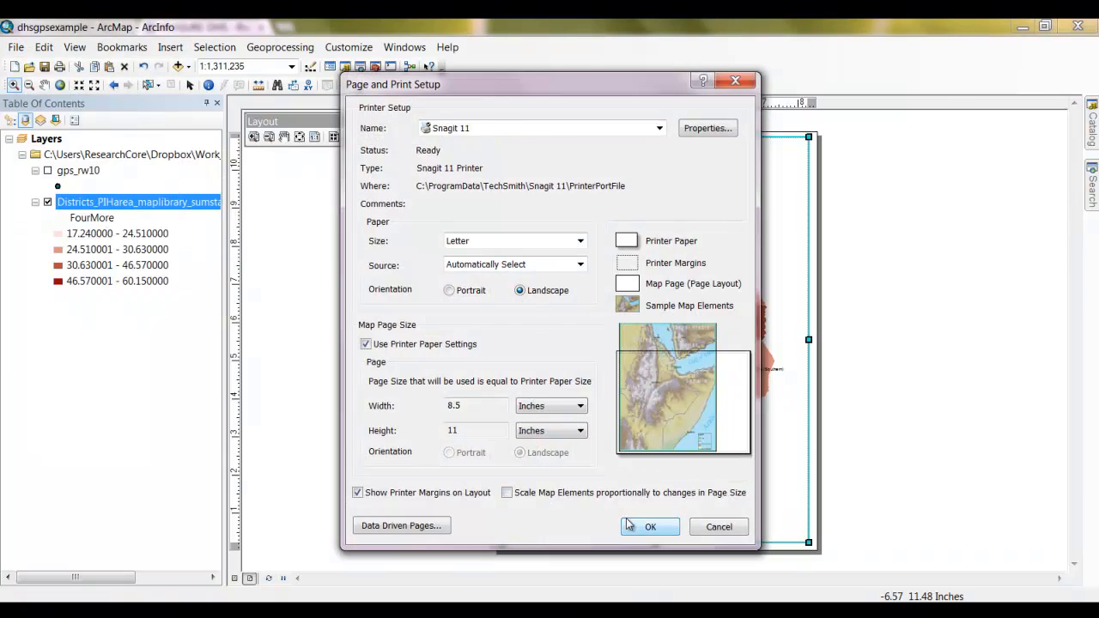
click(634, 524)
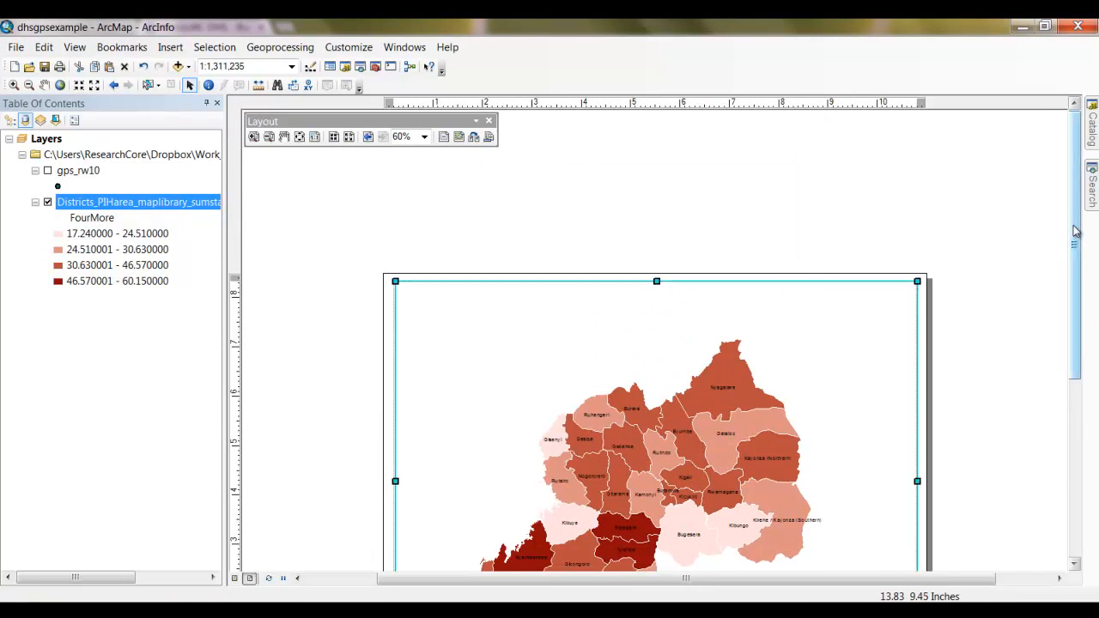
click(14, 84)
drag(830, 222, 464, 526)
Step: Insert a north arrow into the map layout
click(170, 46)
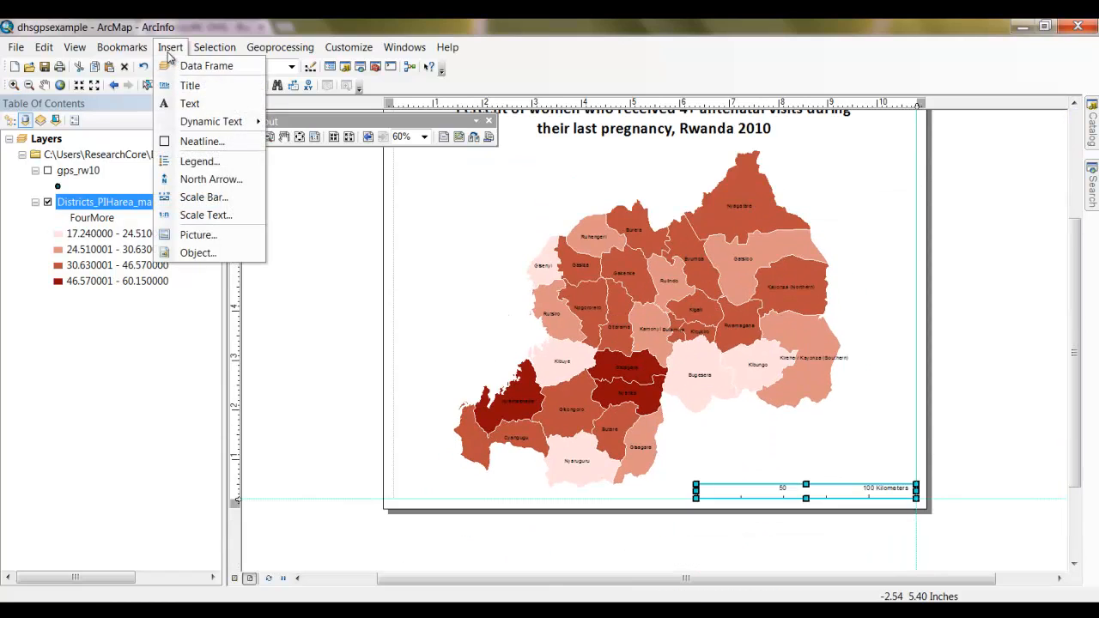
click(193, 180)
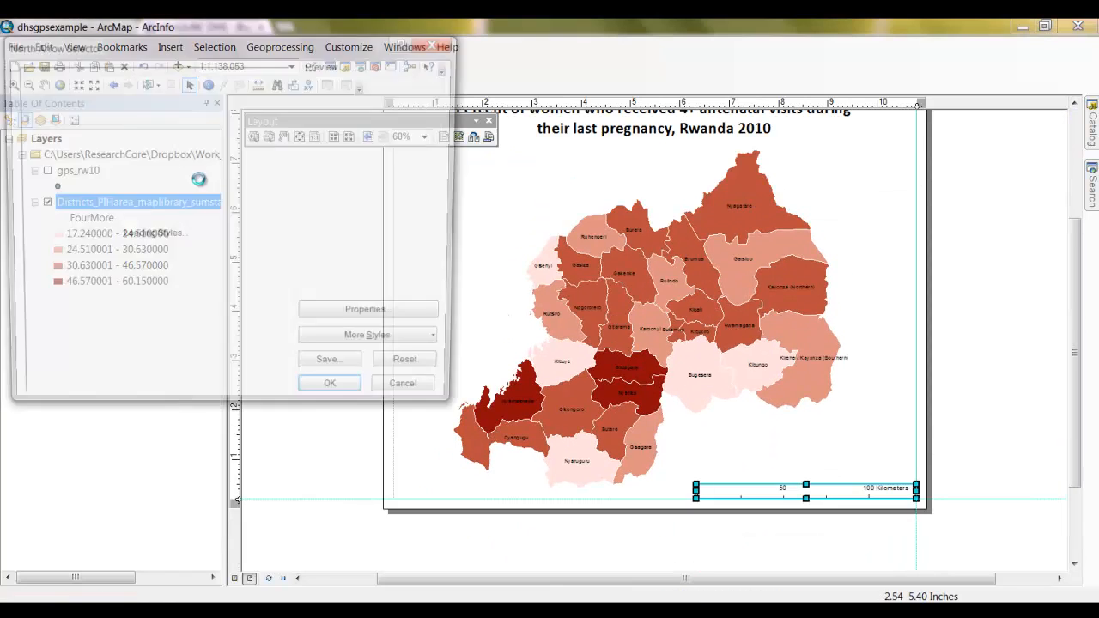
click(226, 129)
click(336, 397)
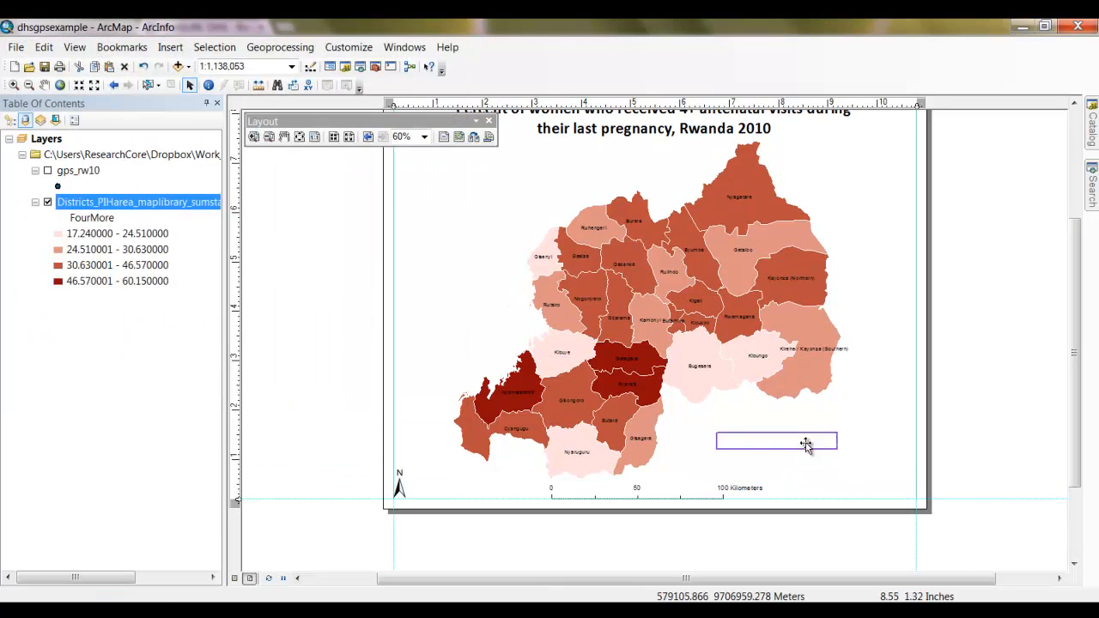
Step: Place the credits text in the page's lower-right corner and shift the legend slightly down below the title
drag(805, 444, 887, 492)
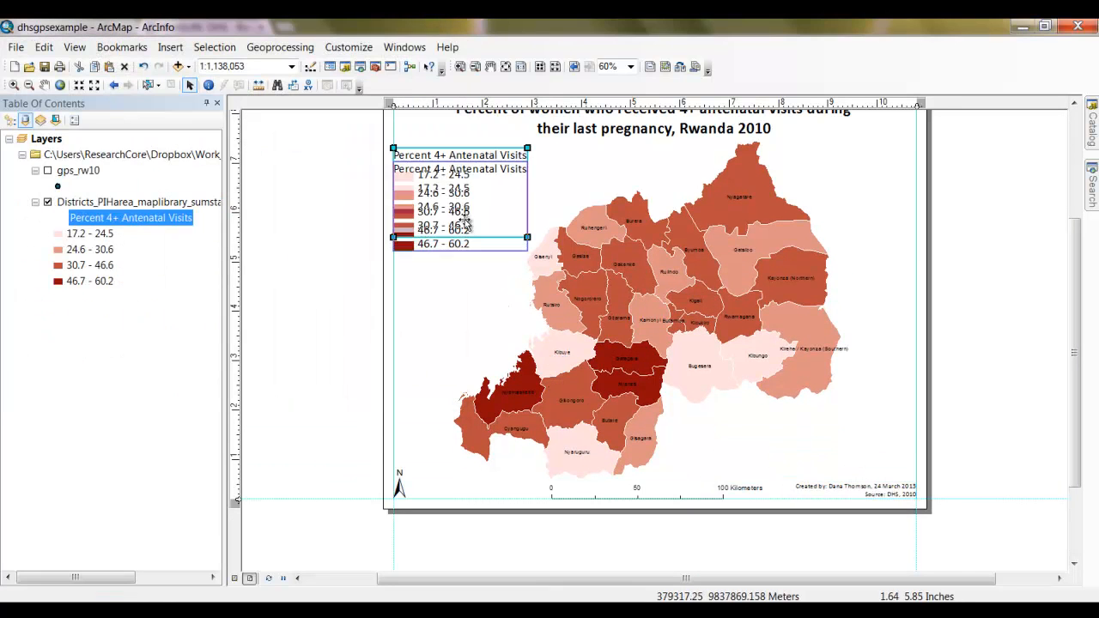
drag(455, 215, 455, 230)
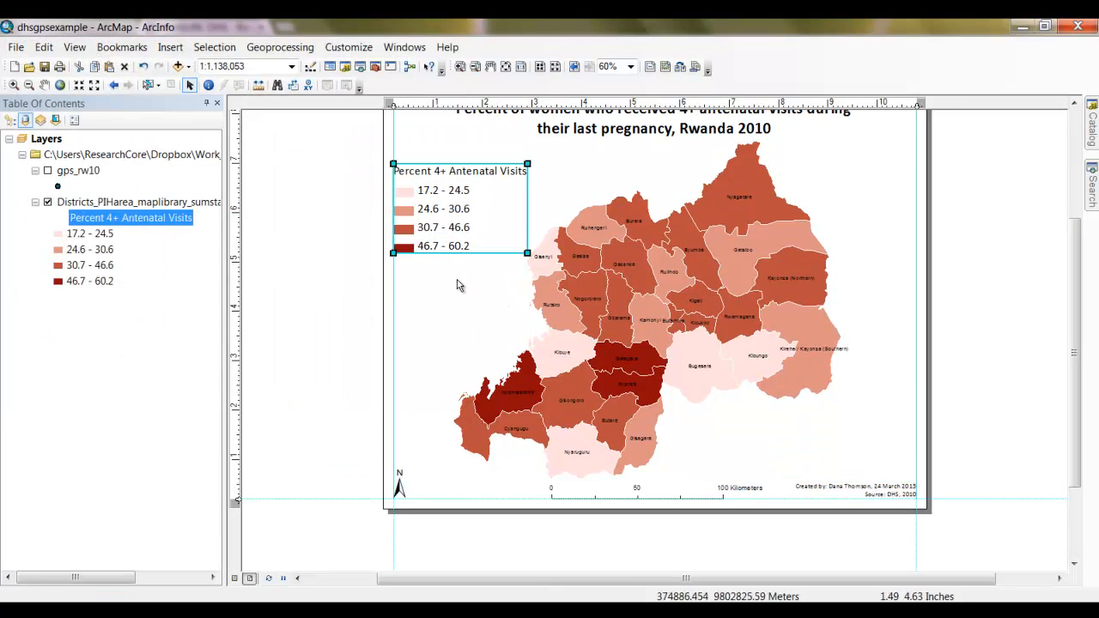
click(457, 281)
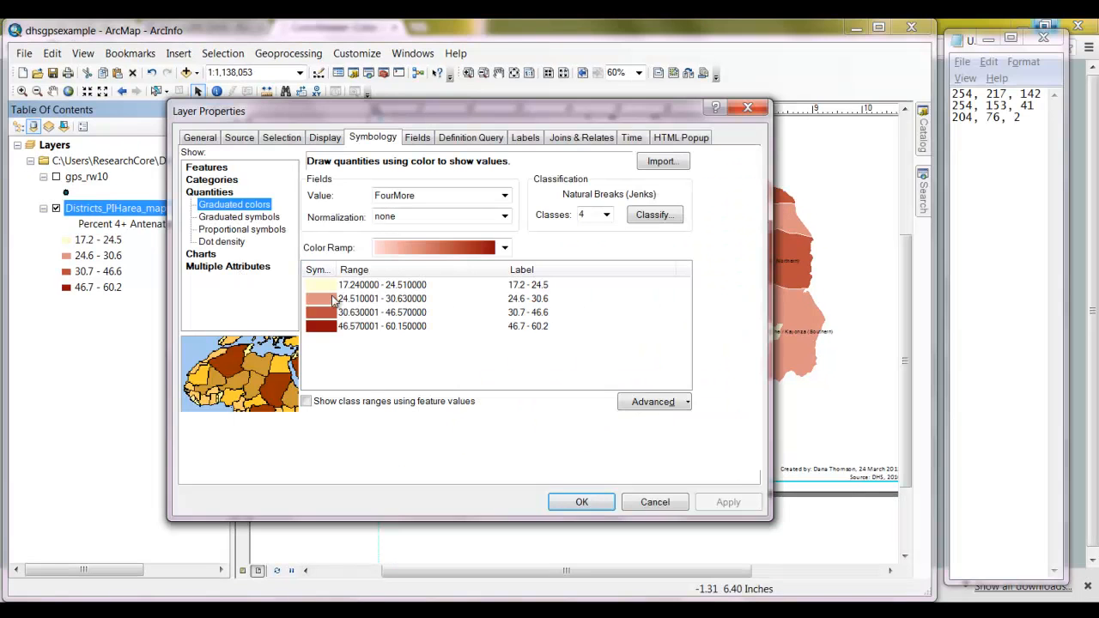
Step: Set the fill color of the 24.6 - 30.6 class to RGB 254, 217, 142 and apply the layer symbology
double_click(320, 298)
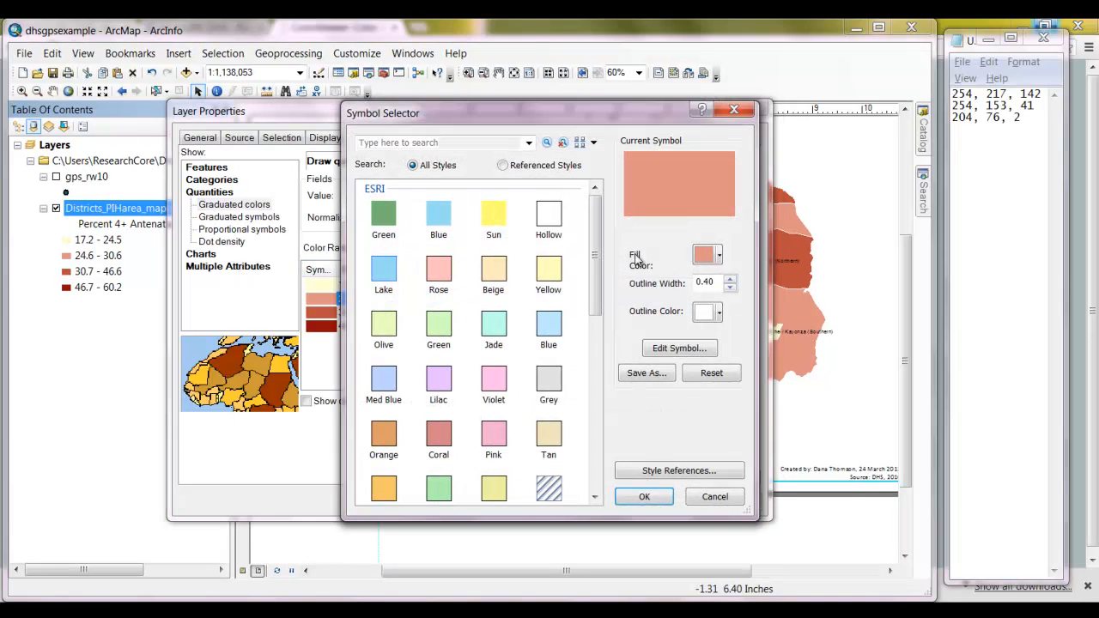
click(719, 255)
click(767, 430)
click(606, 253)
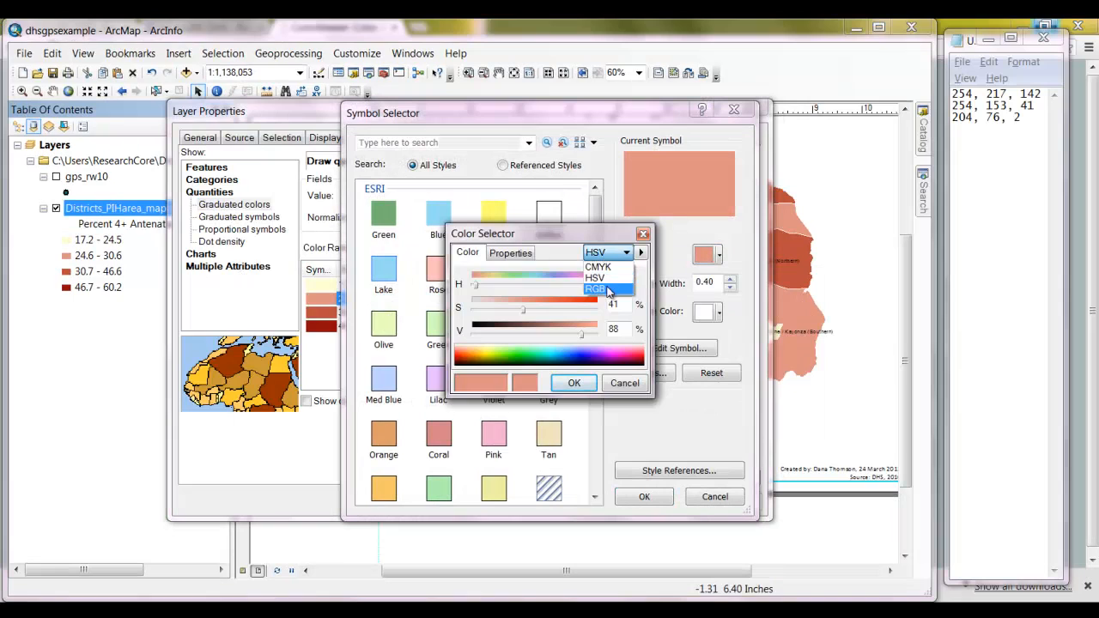
click(610, 273)
text(254)
key(Tab)
text(217)
key(Tab)
text(142)
key(Return)
click(644, 497)
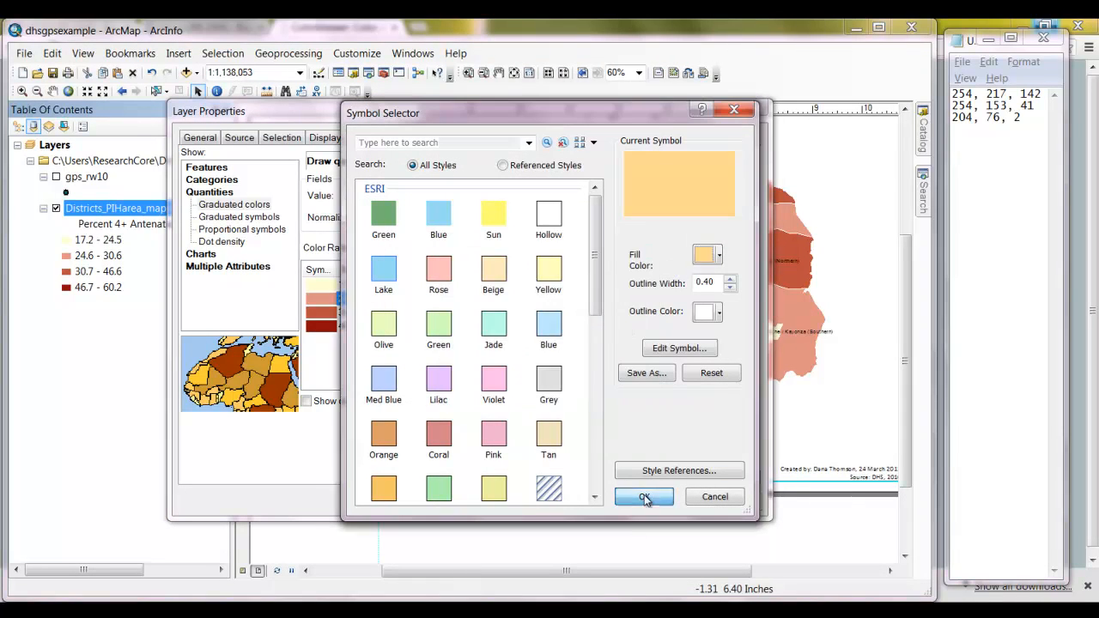
click(570, 503)
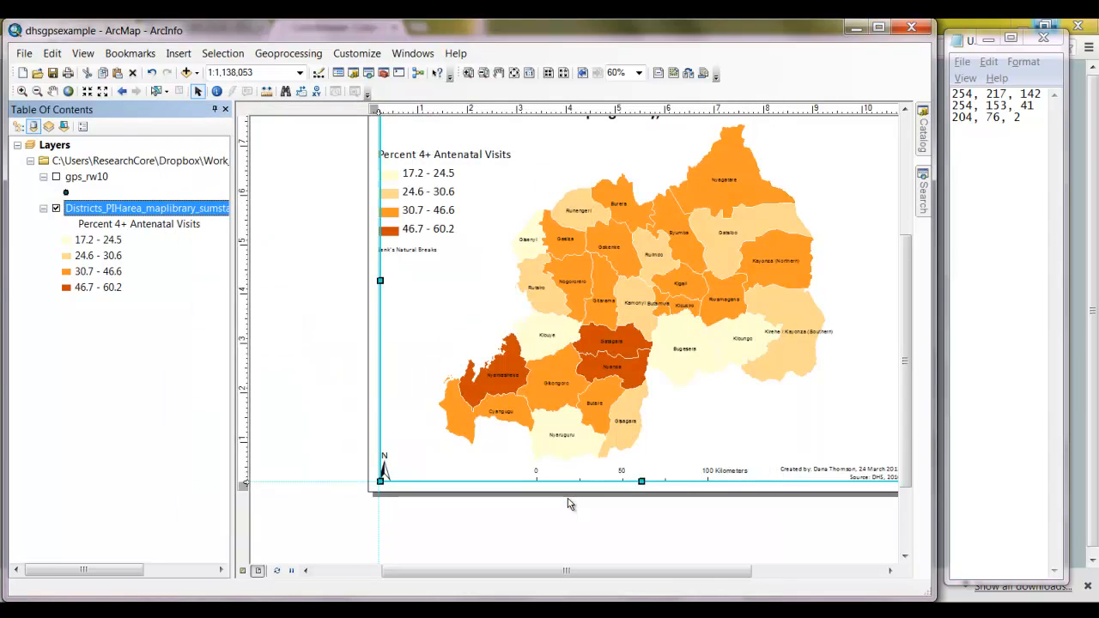
Step: Maximize the map window and deselect the data frame in the layout
double_click(185, 30)
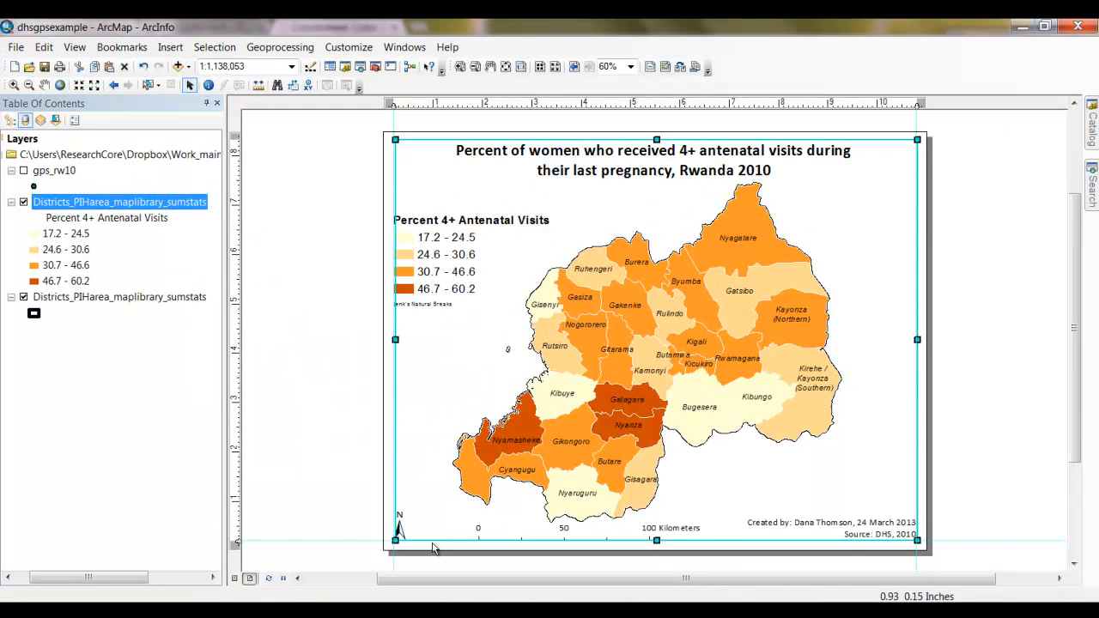
click(402, 518)
click(432, 508)
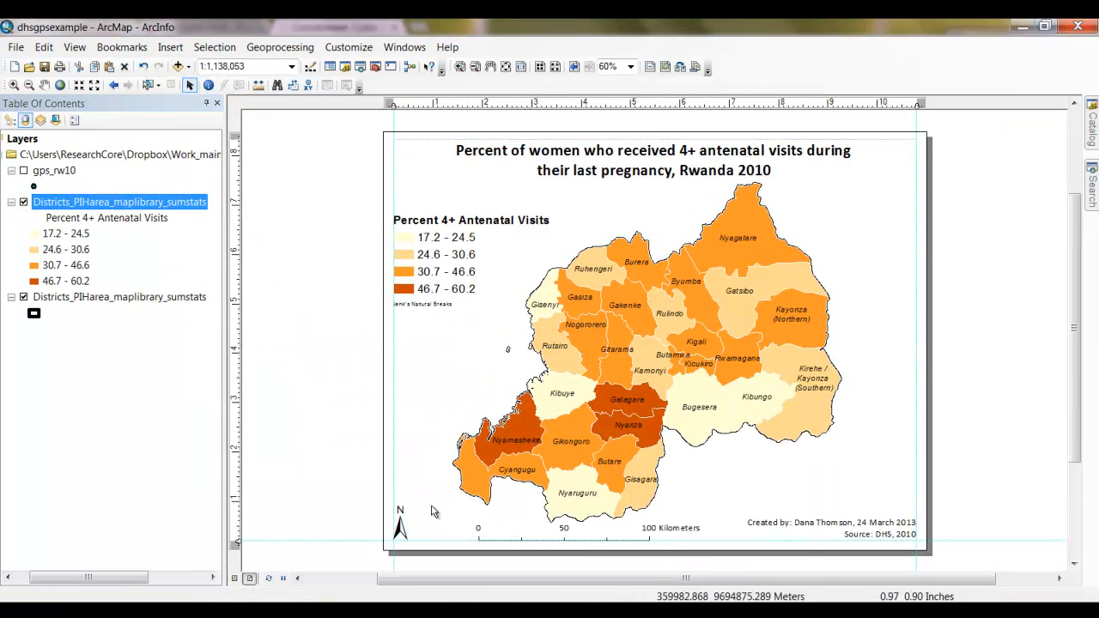